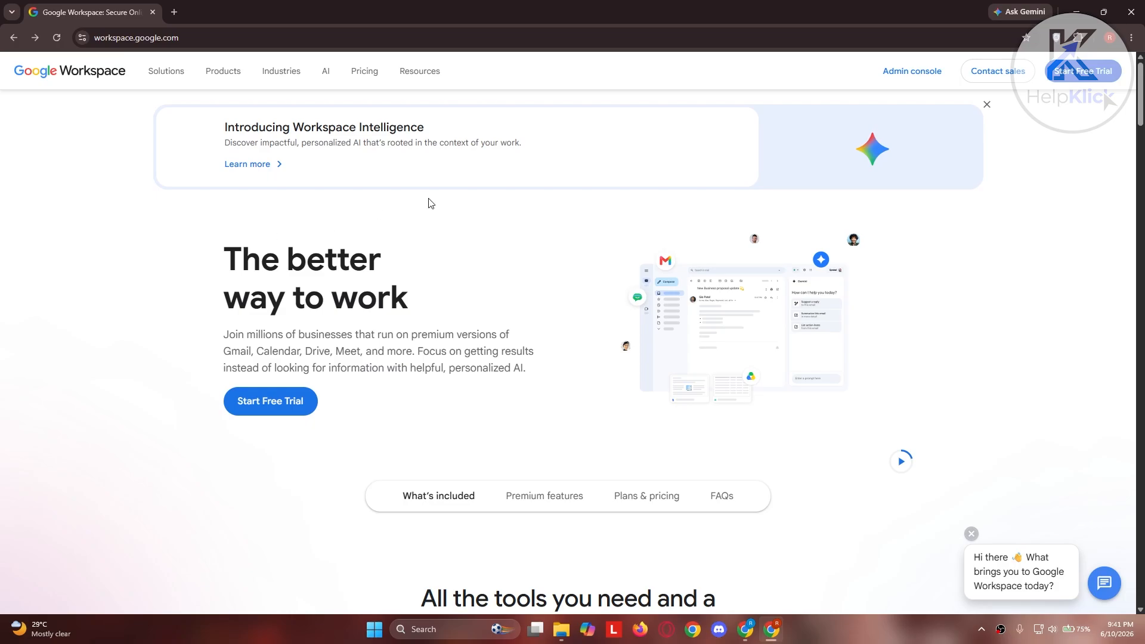
Start the Google Workspace free trial with a new account, accepting the prefilled business details and contact info.
{"action": "left_click", "coordinate": [298, 407]}
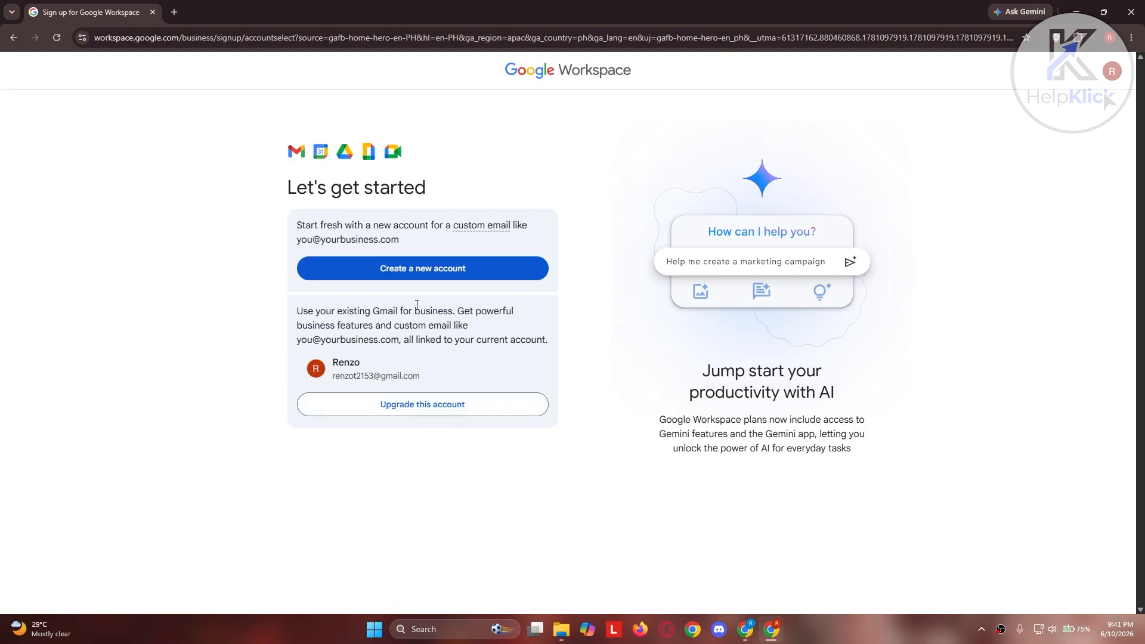
{"action": "left_click", "coordinate": [426, 276]}
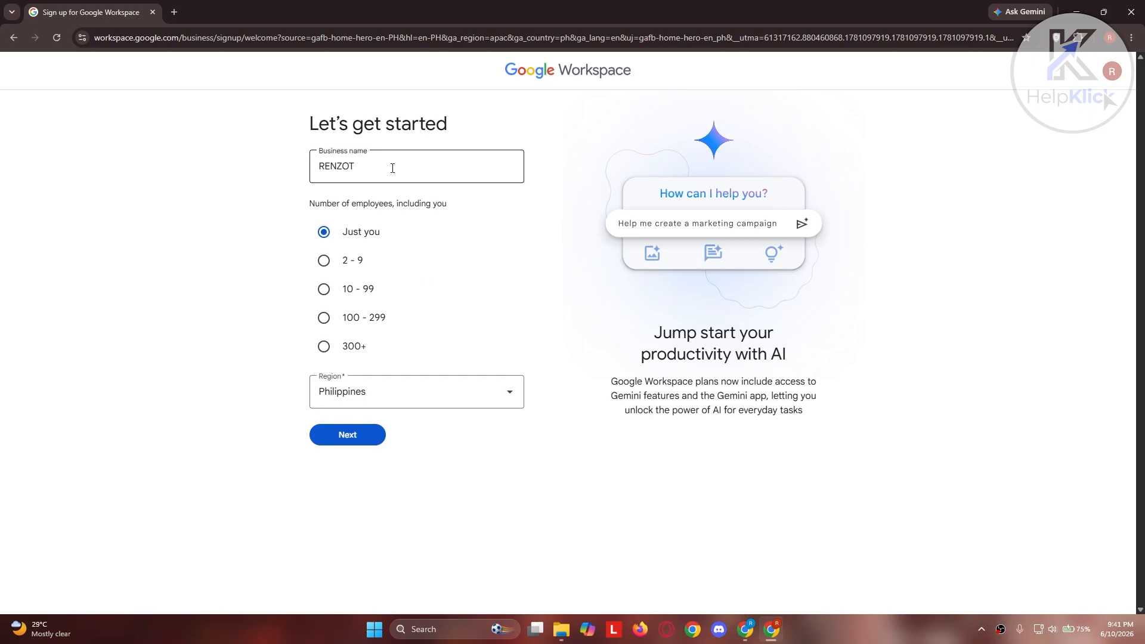
{"action": "left_click", "coordinate": [368, 435]}
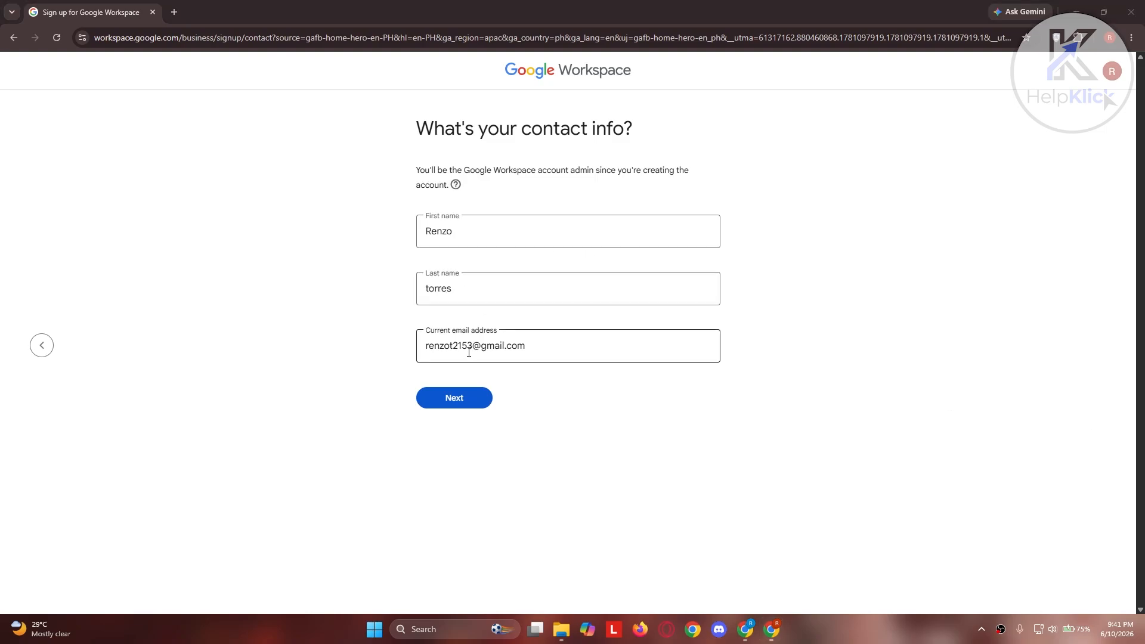
{"action": "left_click", "coordinate": [446, 392]}
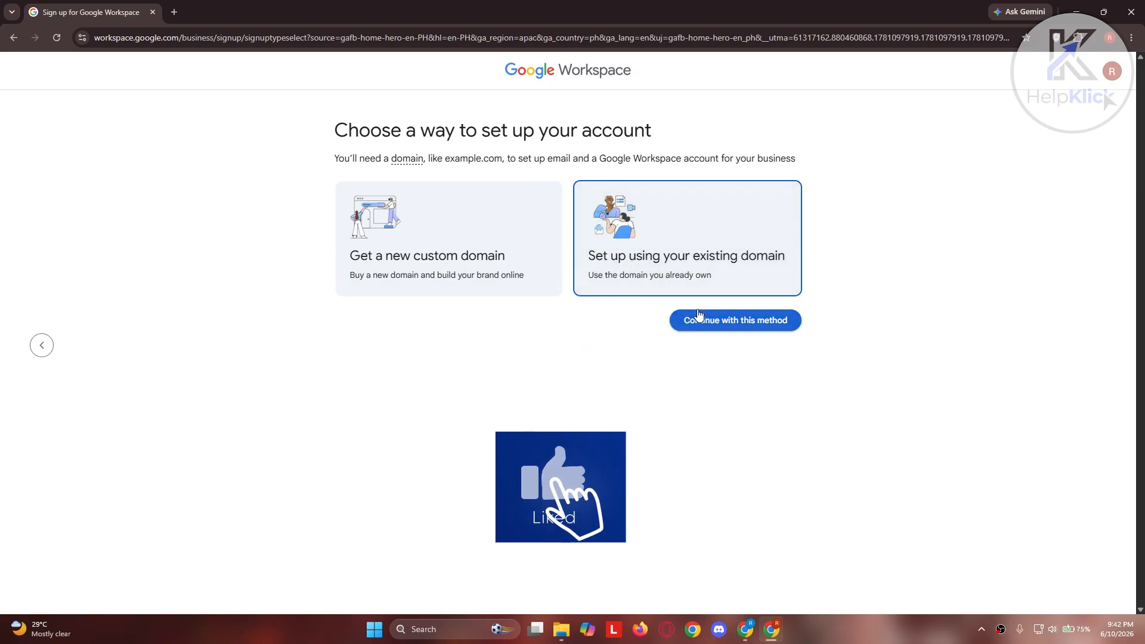
Choose setup with an existing domain, enter renzt2153.site copied from the GoDaddy dashboard, and confirm using it for the account.
{"action": "left_click", "coordinate": [715, 322]}
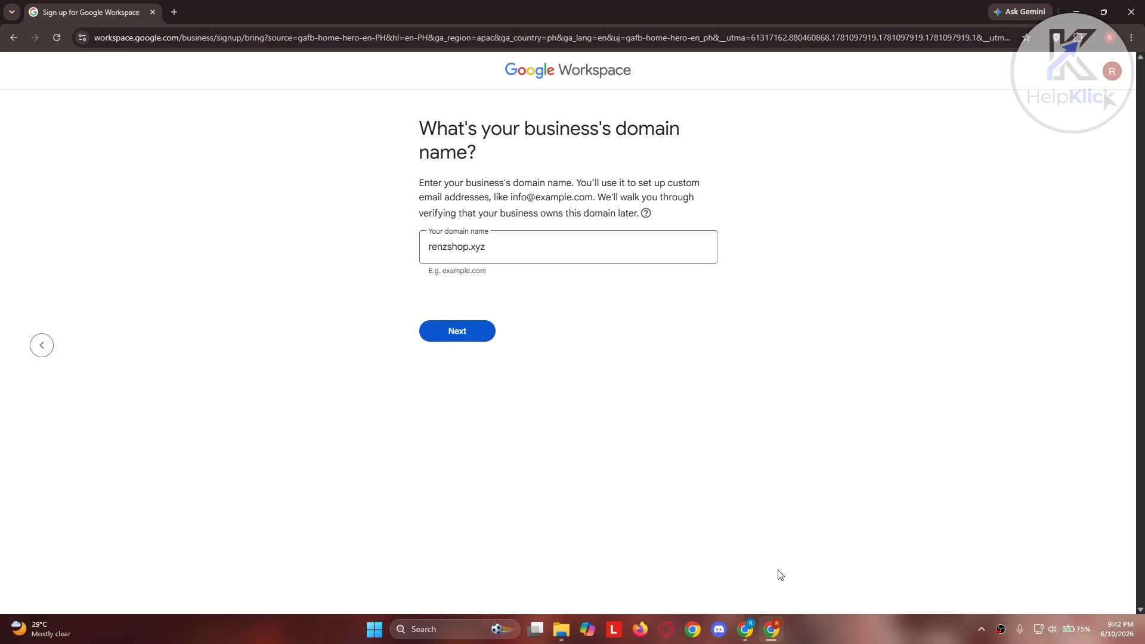
{"action": "left_click", "coordinate": [756, 630]}
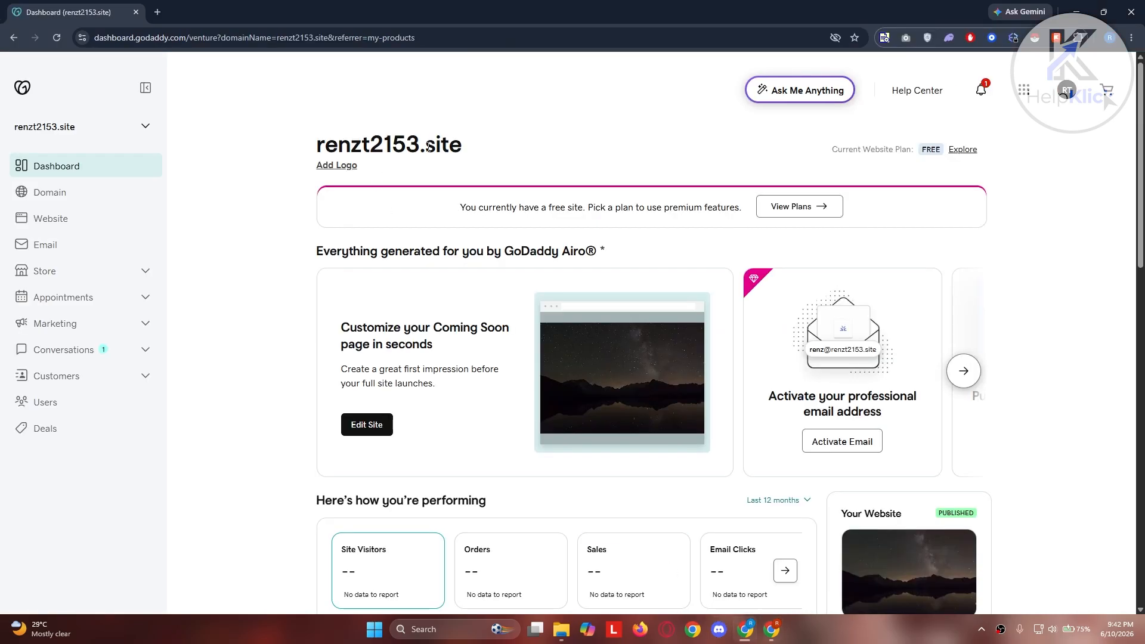
{"action": "left_click_drag", "start_coordinate": [471, 155], "coordinate": [317, 156]}
{"action": "key", "text": "ctrl+c"}
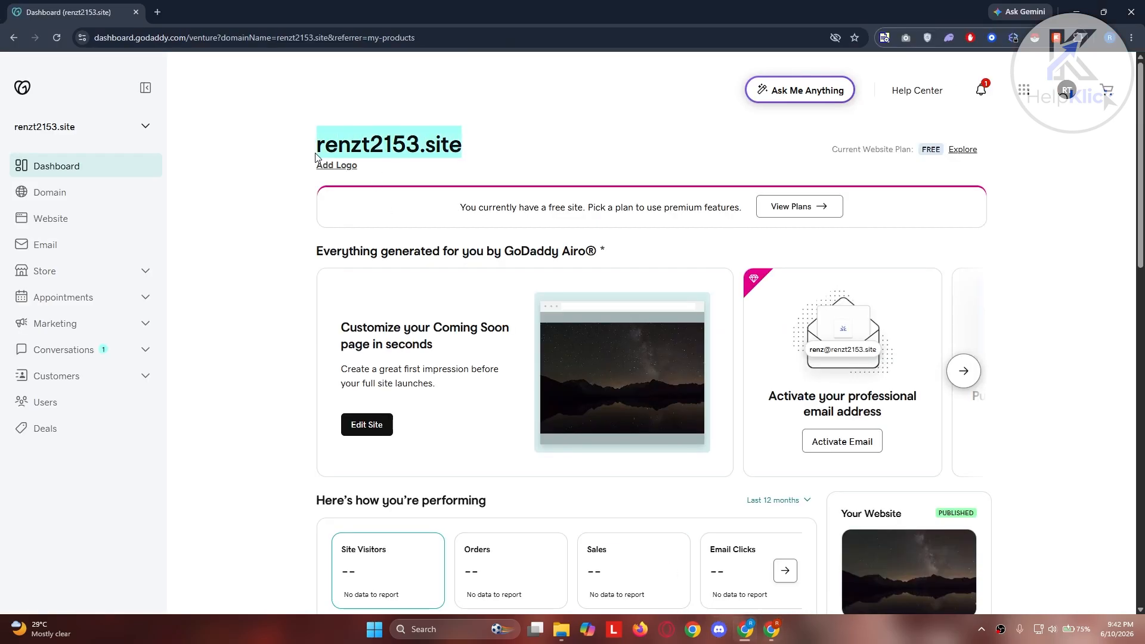
{"action": "left_click", "coordinate": [773, 633]}
{"action": "triple_click", "coordinate": [501, 249]}
{"action": "key", "text": "ctrl+v"}
{"action": "left_click", "coordinate": [479, 339]}
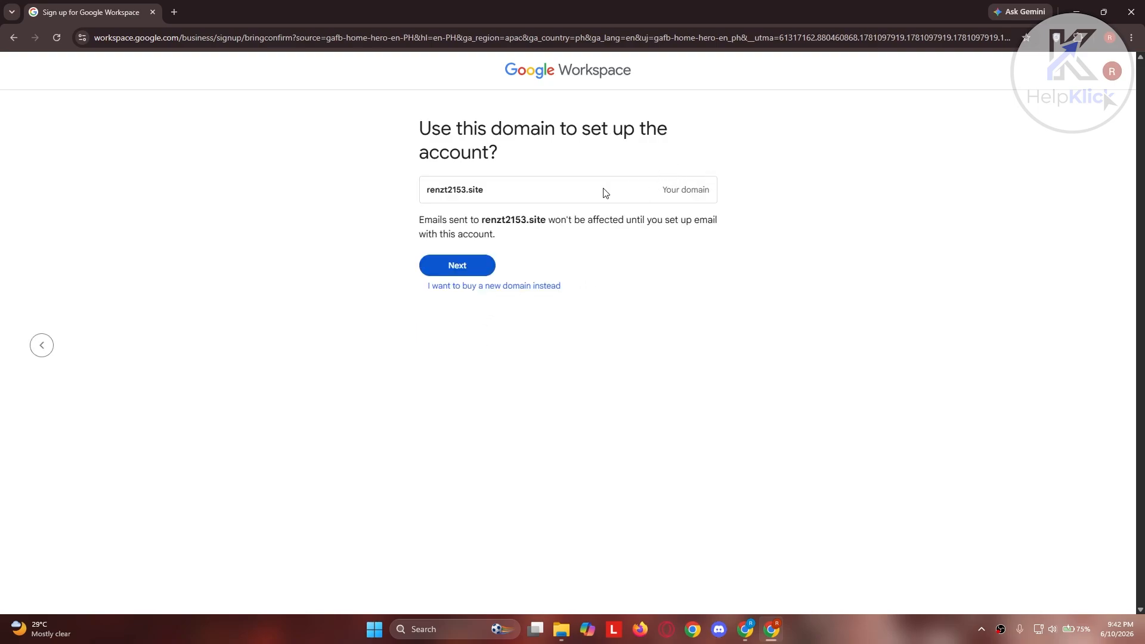
{"action": "left_click_drag", "start_coordinate": [518, 200], "coordinate": [414, 186]}
{"action": "left_click", "coordinate": [353, 210]}
{"action": "left_click", "coordinate": [487, 270]}
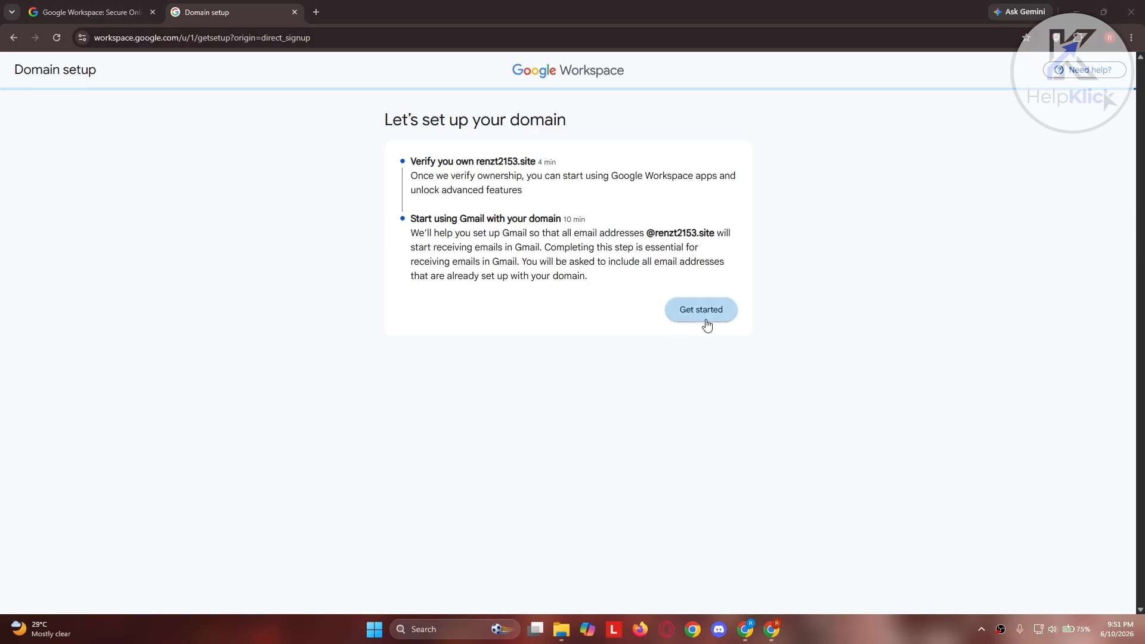
Verify ownership of renzt2153.site through GoDaddy sign-in, authorizing Google for Domain Verification and Gmail Setup.
{"action": "left_click", "coordinate": [717, 324]}
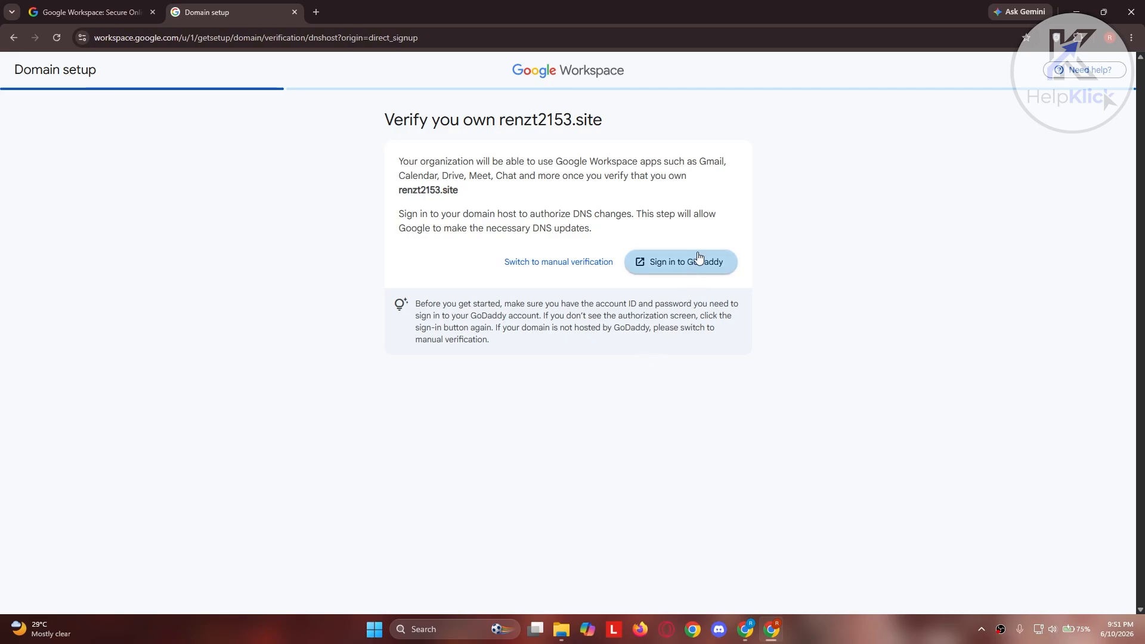
{"action": "left_click", "coordinate": [556, 269]}
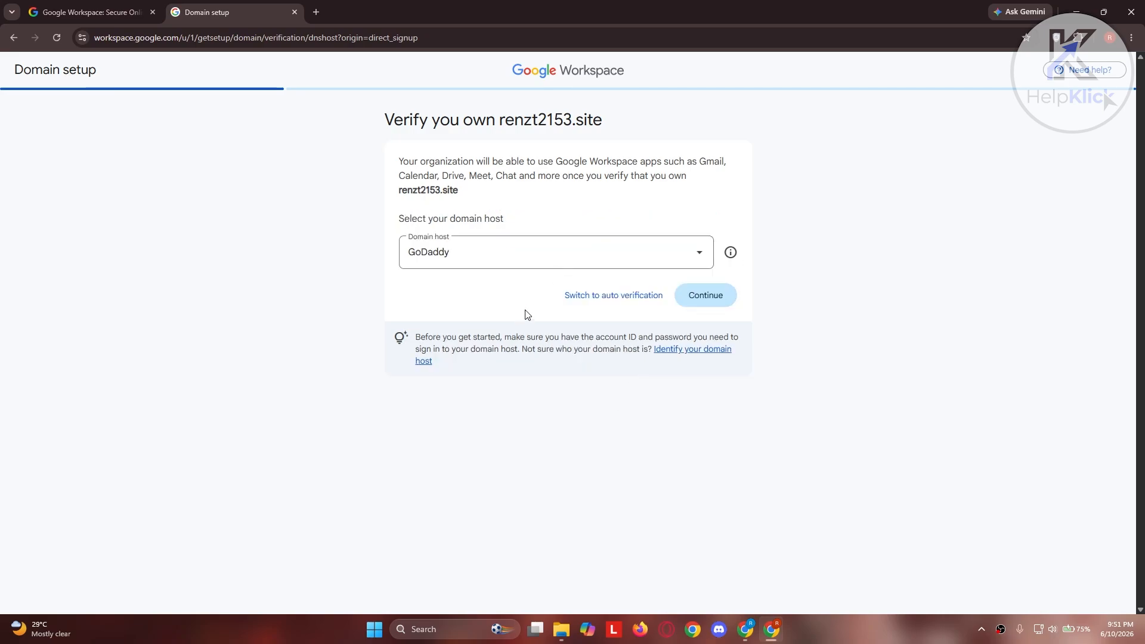
{"action": "left_click", "coordinate": [637, 293]}
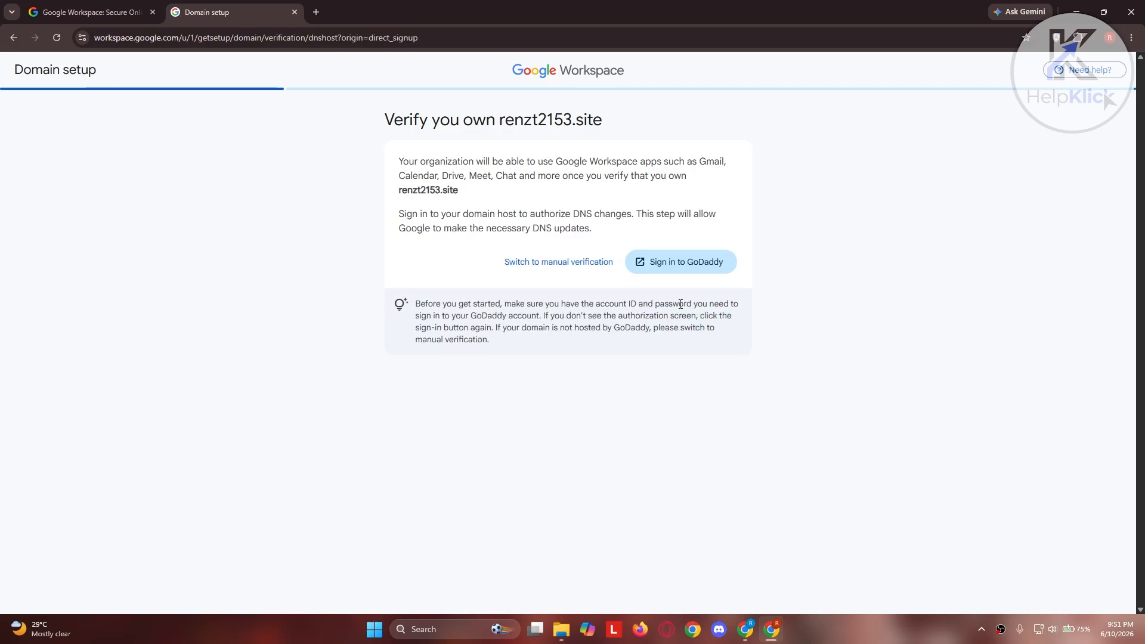
{"action": "left_click", "coordinate": [680, 263]}
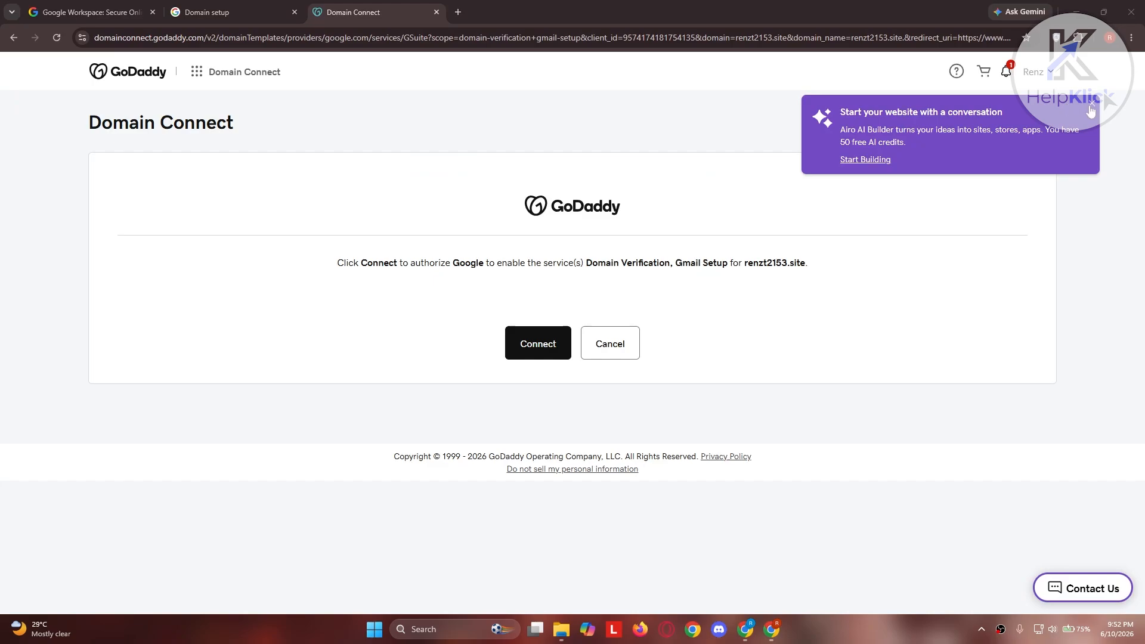
{"action": "left_click", "coordinate": [1093, 106]}
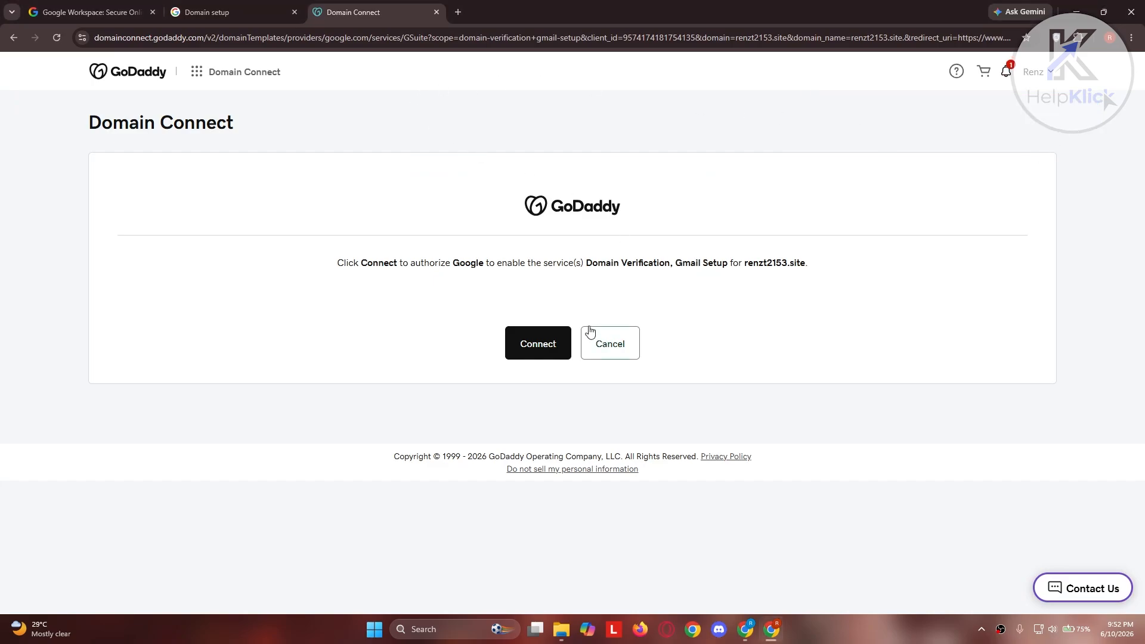
{"action": "left_click", "coordinate": [542, 349]}
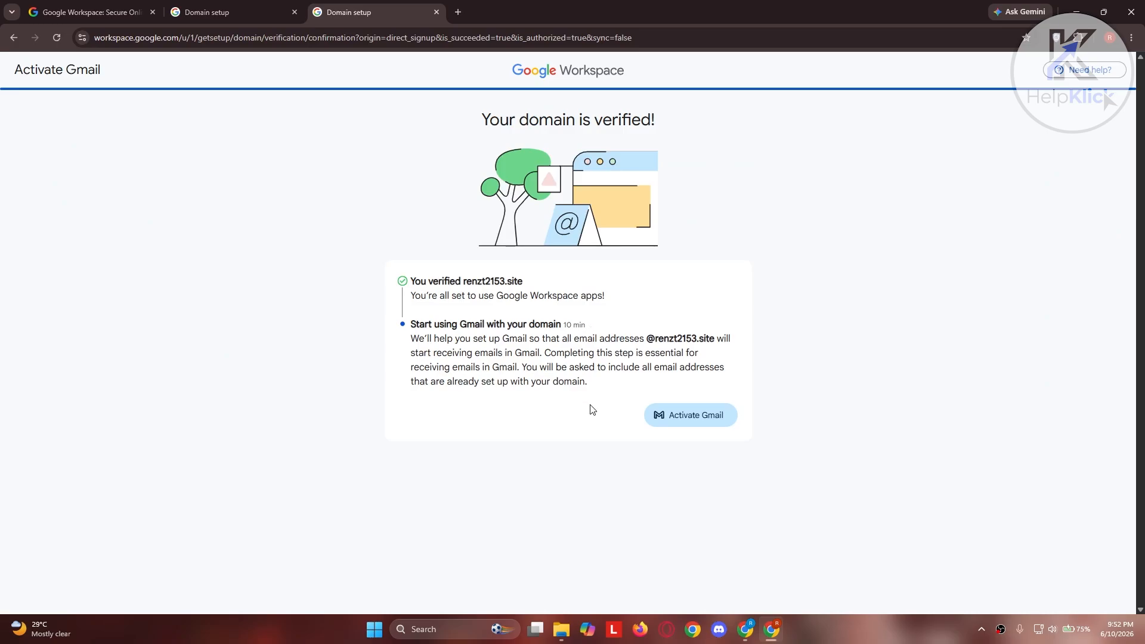
Begin activating Gmail for renzt2153.site and proceed without adding more users.
{"action": "left_click", "coordinate": [679, 421]}
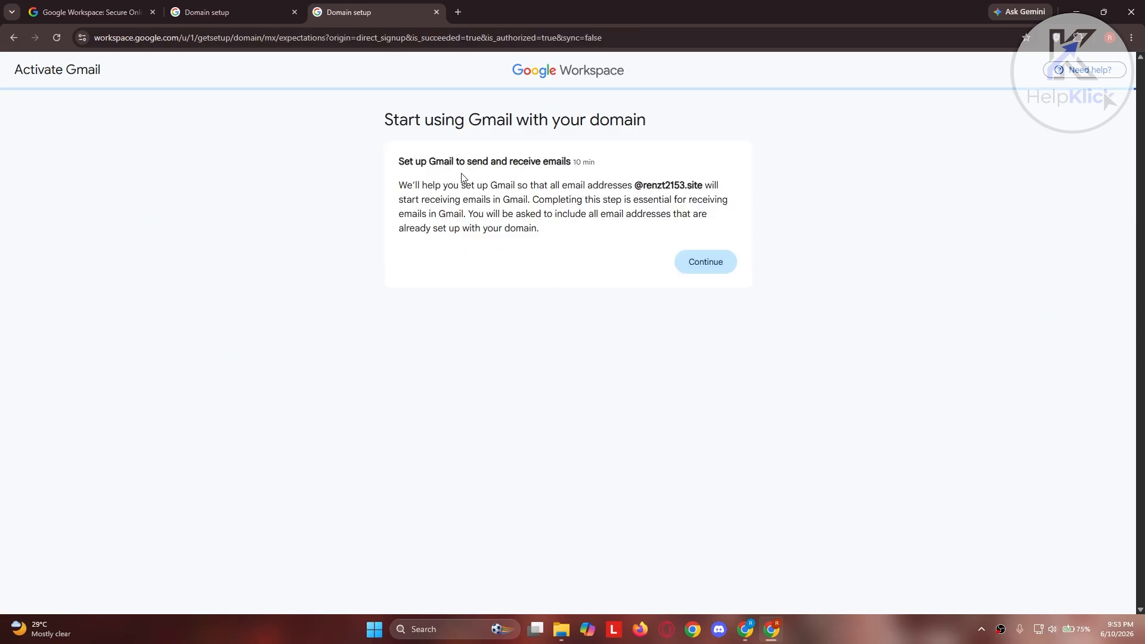
{"action": "left_click", "coordinate": [704, 275]}
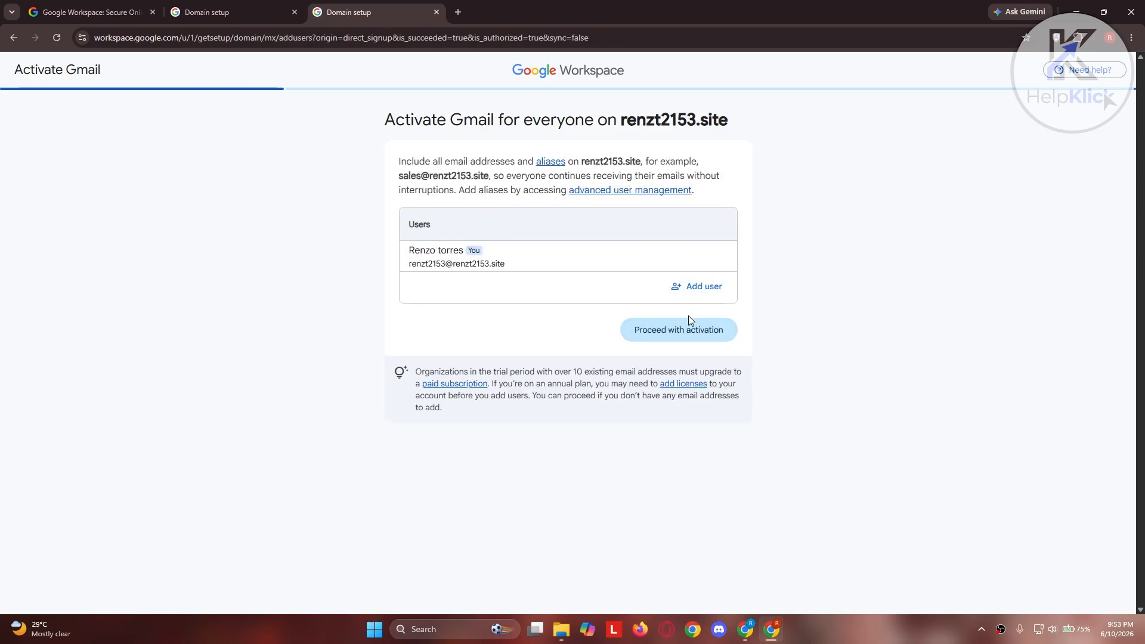
{"action": "left_click", "coordinate": [682, 338]}
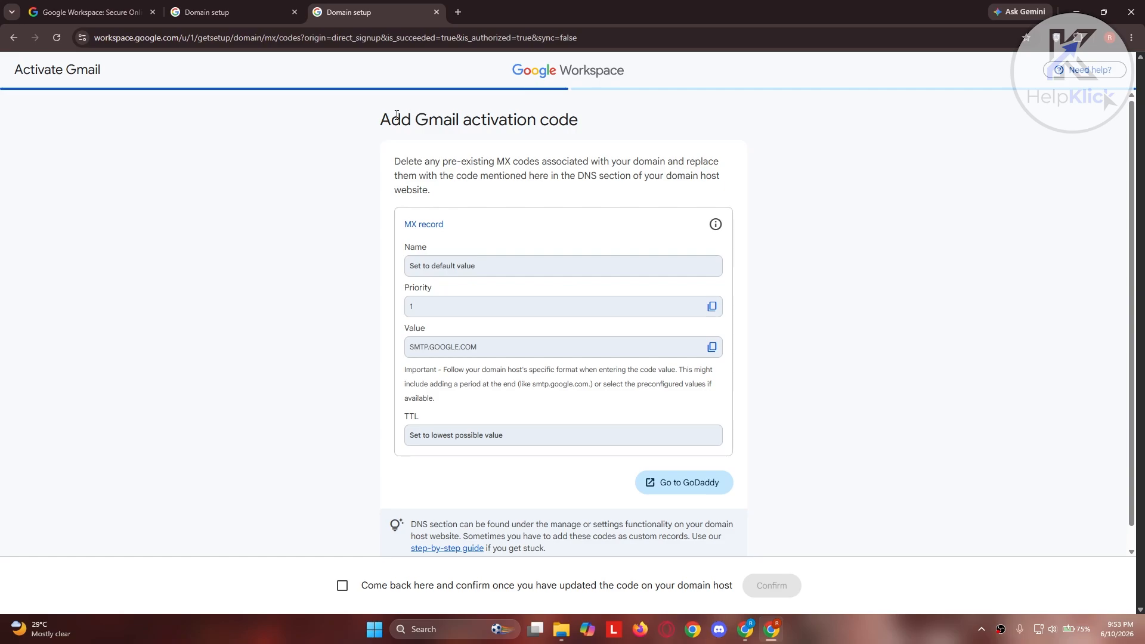
Go to GoDaddy from the Gmail activation code page and open the DNS records of renzt2153.site.
{"action": "scroll", "coordinate": [679, 130], "scroll_direction": "down", "scroll_amount": 1}
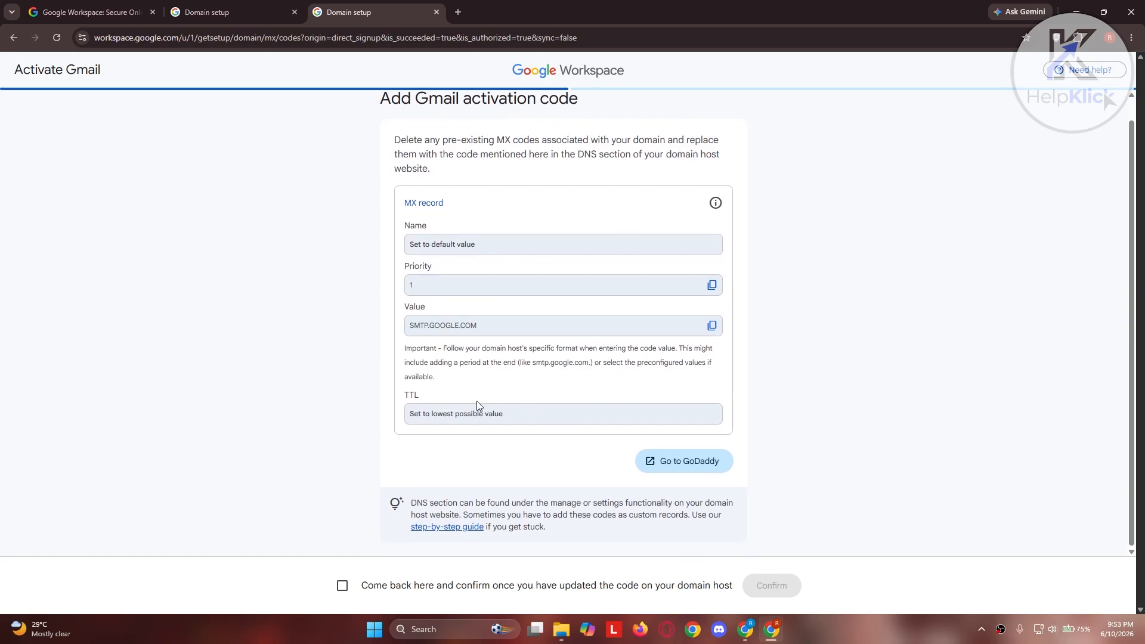
{"action": "left_click", "coordinate": [685, 465]}
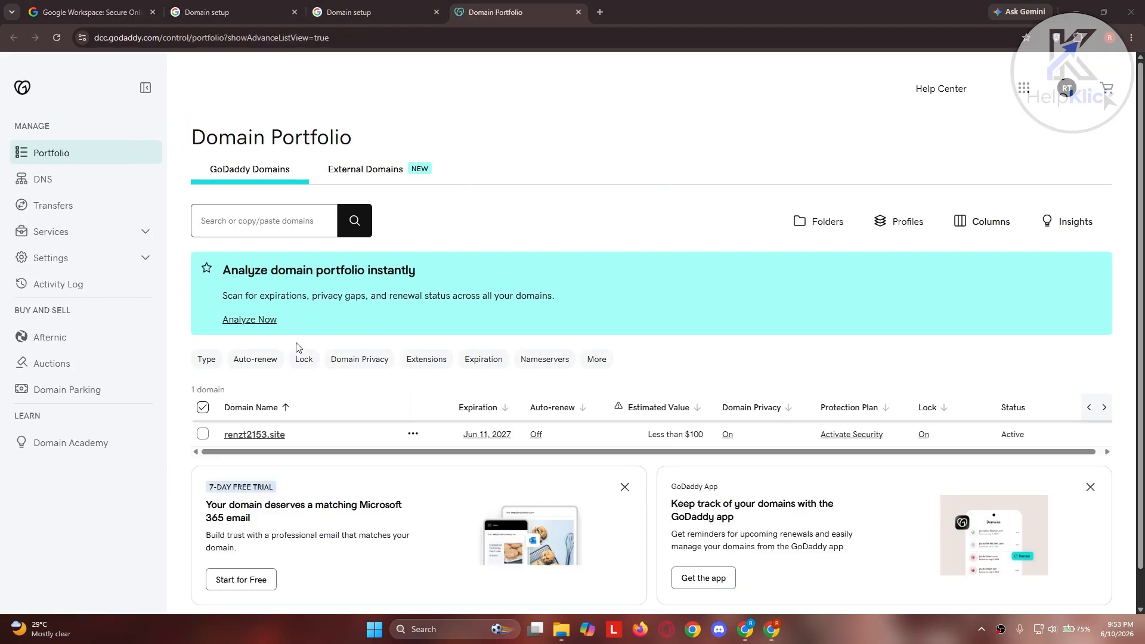
{"action": "left_click", "coordinate": [256, 435]}
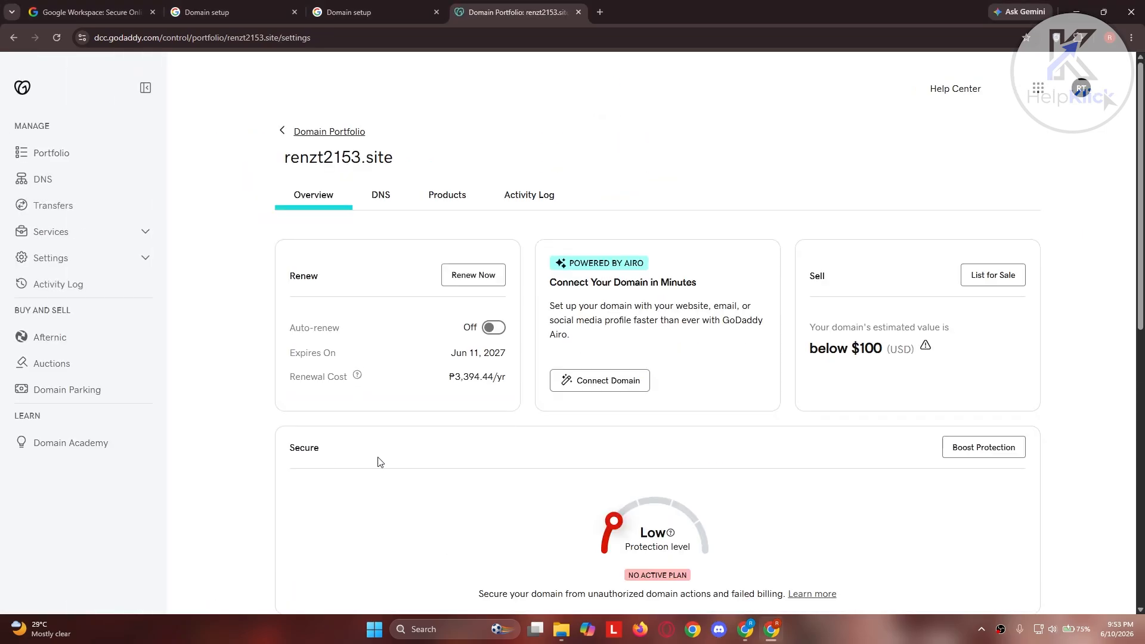
{"action": "left_click", "coordinate": [387, 206]}
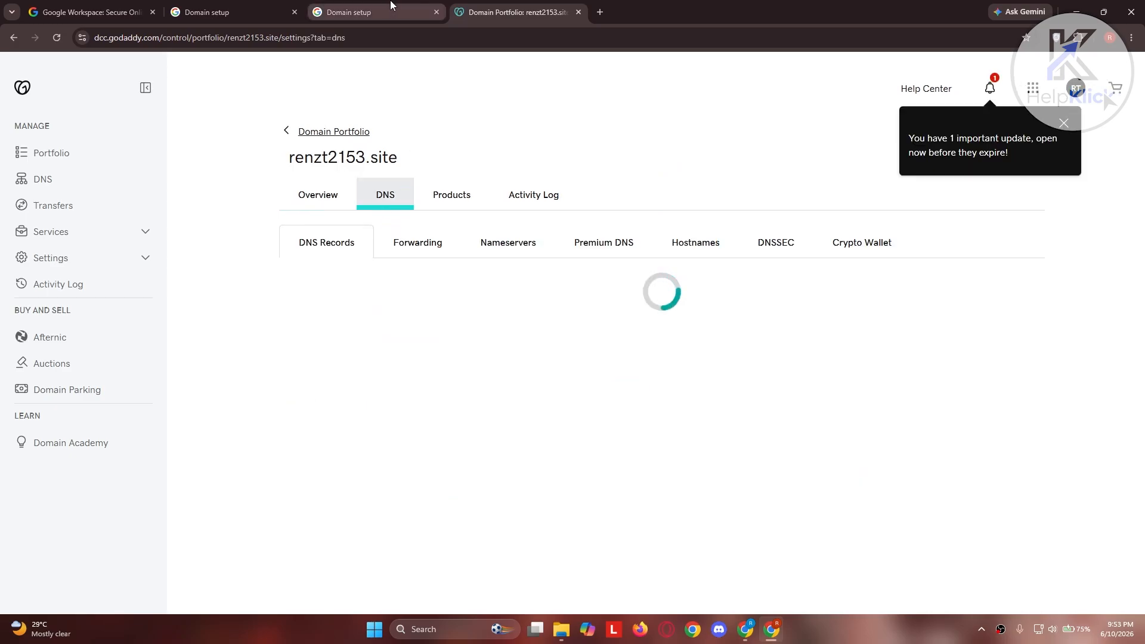
{"action": "left_click", "coordinate": [1055, 124]}
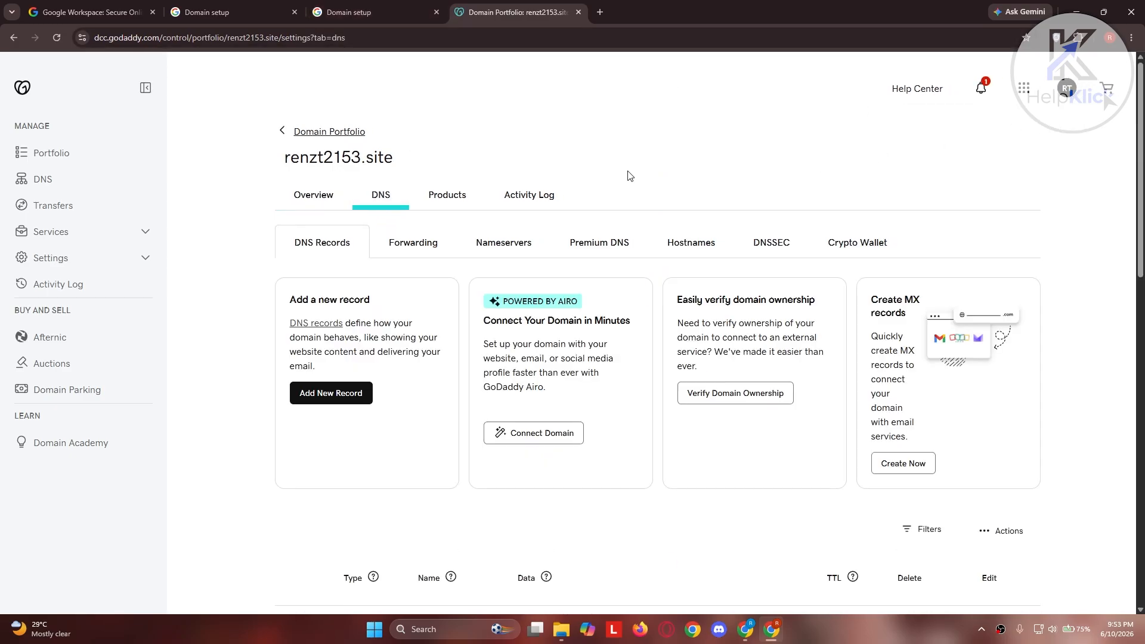
Examine the domain's DNS record list for any pre-existing MX records.
{"action": "scroll", "coordinate": [552, 167], "scroll_direction": "down", "scroll_amount": 1}
{"action": "scroll", "coordinate": [387, 203], "scroll_direction": "down", "scroll_amount": 10}
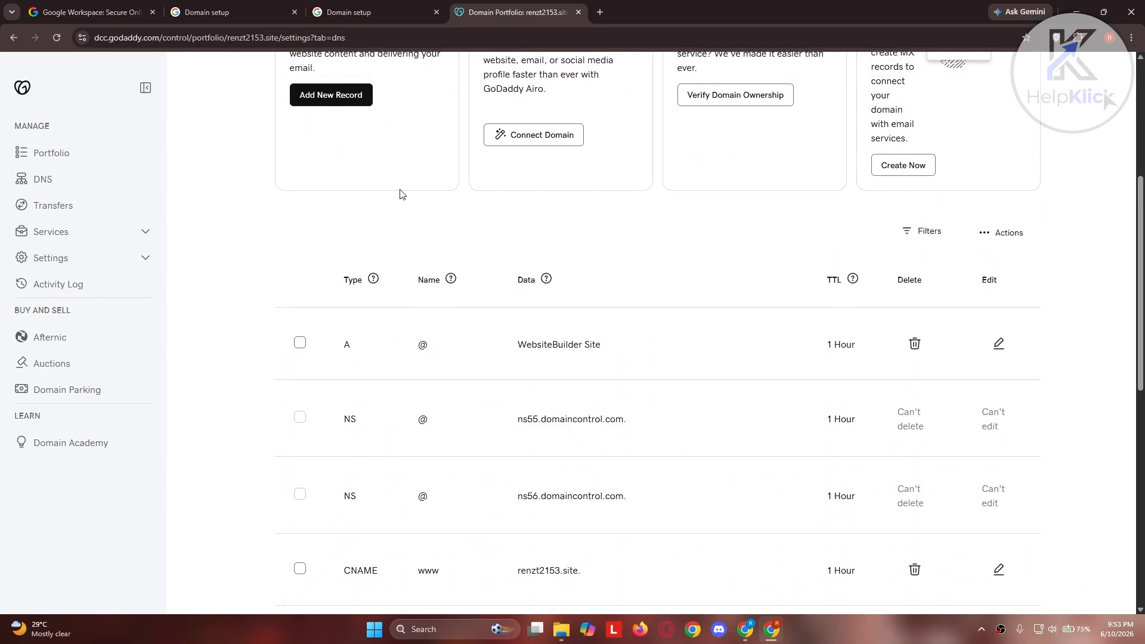
{"action": "scroll", "coordinate": [415, 170], "scroll_direction": "down", "scroll_amount": 2}
{"action": "scroll", "coordinate": [706, 328], "scroll_direction": "up", "scroll_amount": 5}
{"action": "scroll", "coordinate": [721, 328], "scroll_direction": "up", "scroll_amount": 4}
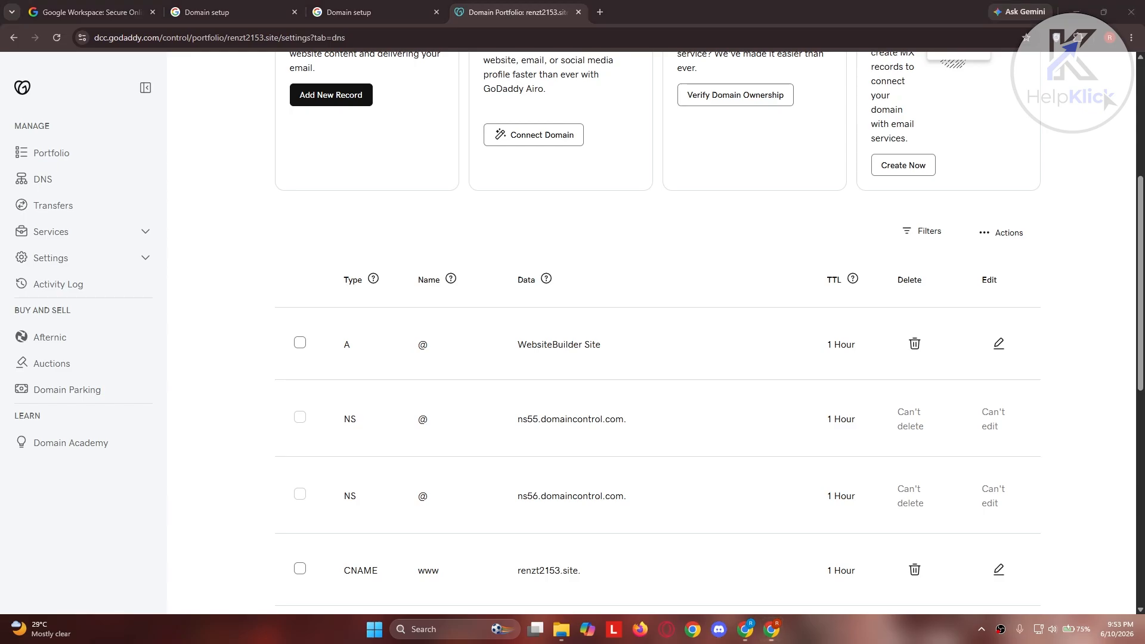
{"action": "scroll", "coordinate": [709, 414], "scroll_direction": "up", "scroll_amount": 5}
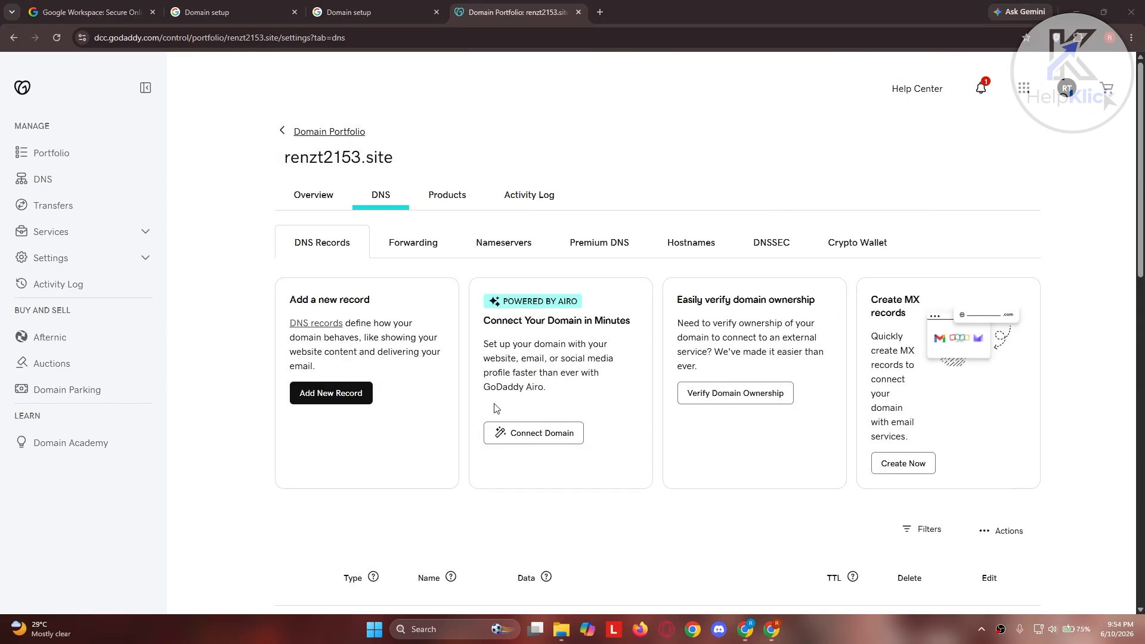
{"action": "scroll", "coordinate": [494, 408], "scroll_direction": "down", "scroll_amount": 3}
{"action": "scroll", "coordinate": [493, 396], "scroll_direction": "down", "scroll_amount": 9}
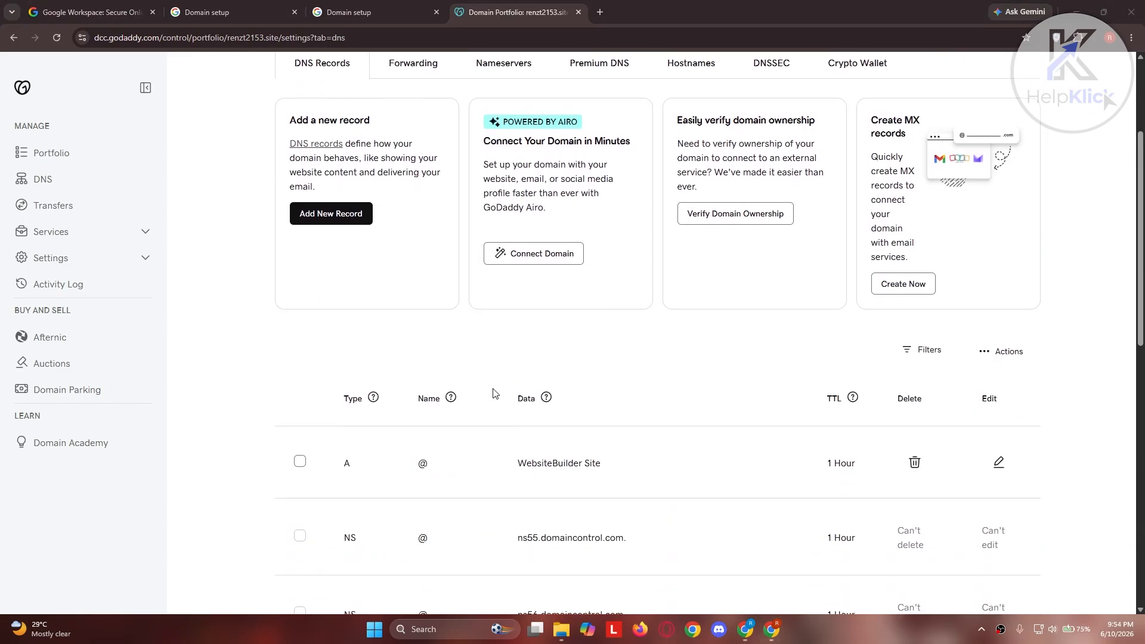
{"action": "scroll", "coordinate": [493, 393], "scroll_direction": "up", "scroll_amount": 12}
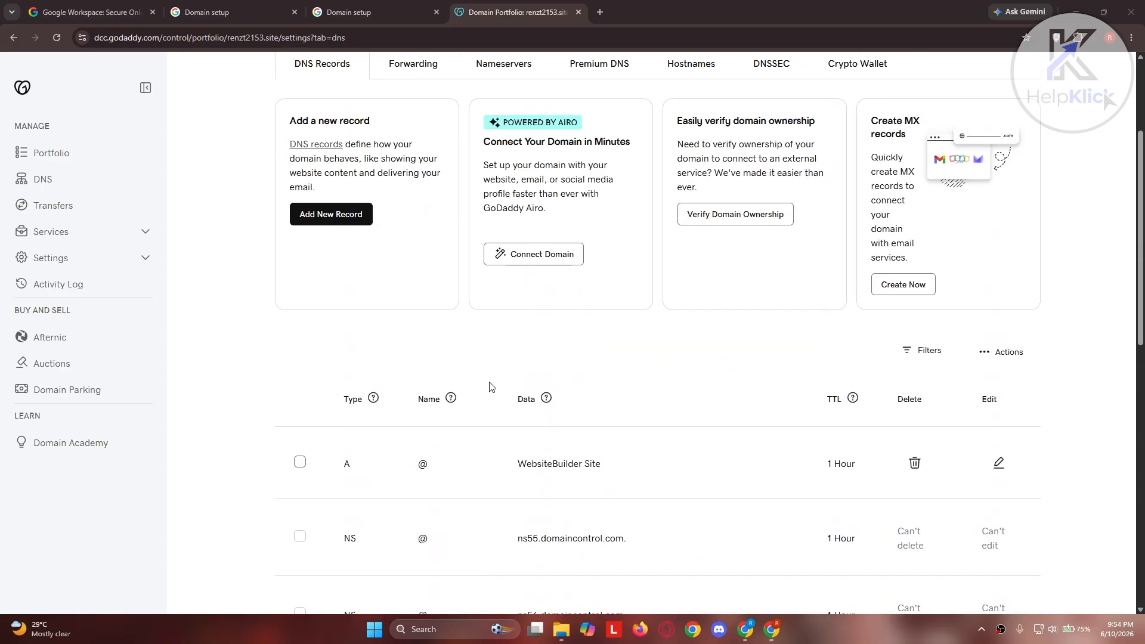
Start a new DNS record for renzt2153.site and set its type to MX.
{"action": "left_click", "coordinate": [322, 390]}
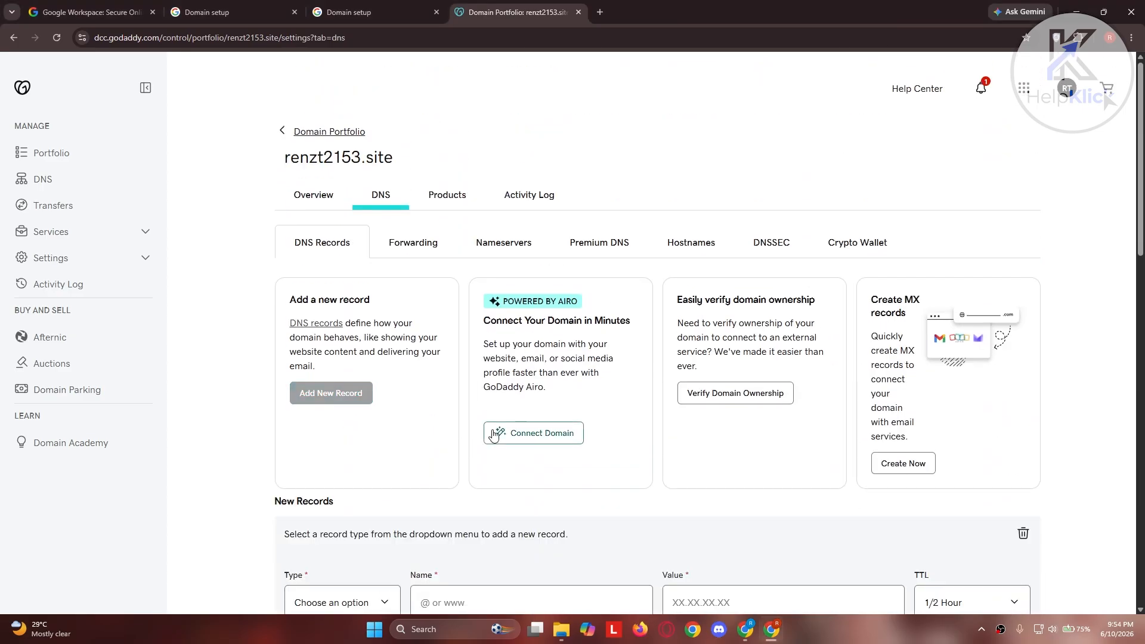
{"action": "scroll", "coordinate": [496, 435], "scroll_direction": "down", "scroll_amount": 4}
{"action": "left_click", "coordinate": [381, 365]}
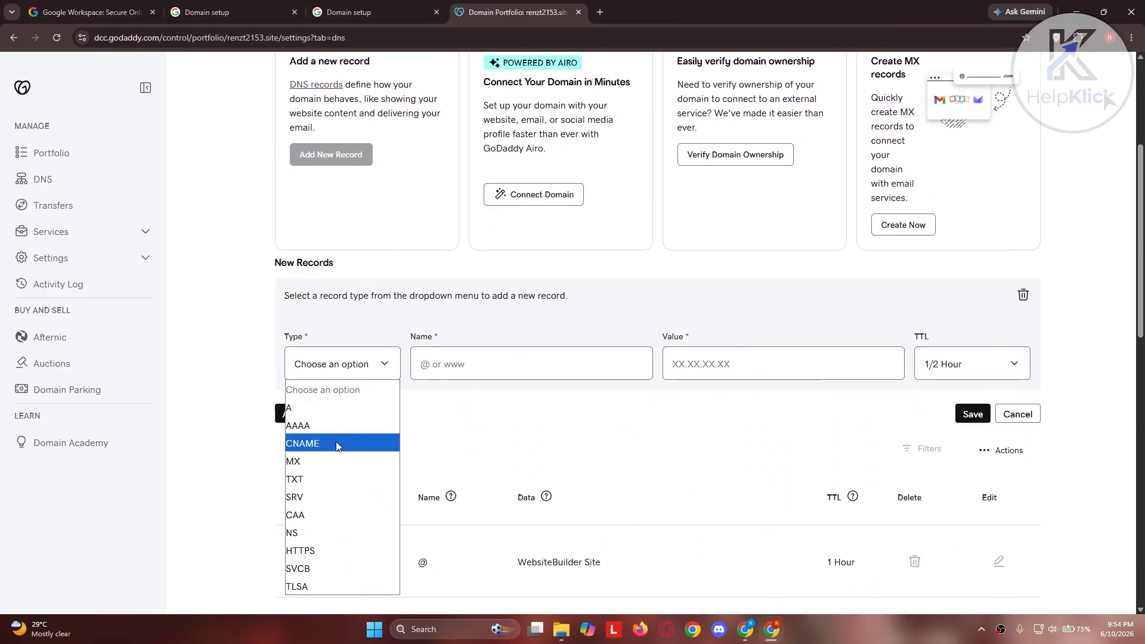
{"action": "left_click", "coordinate": [334, 461]}
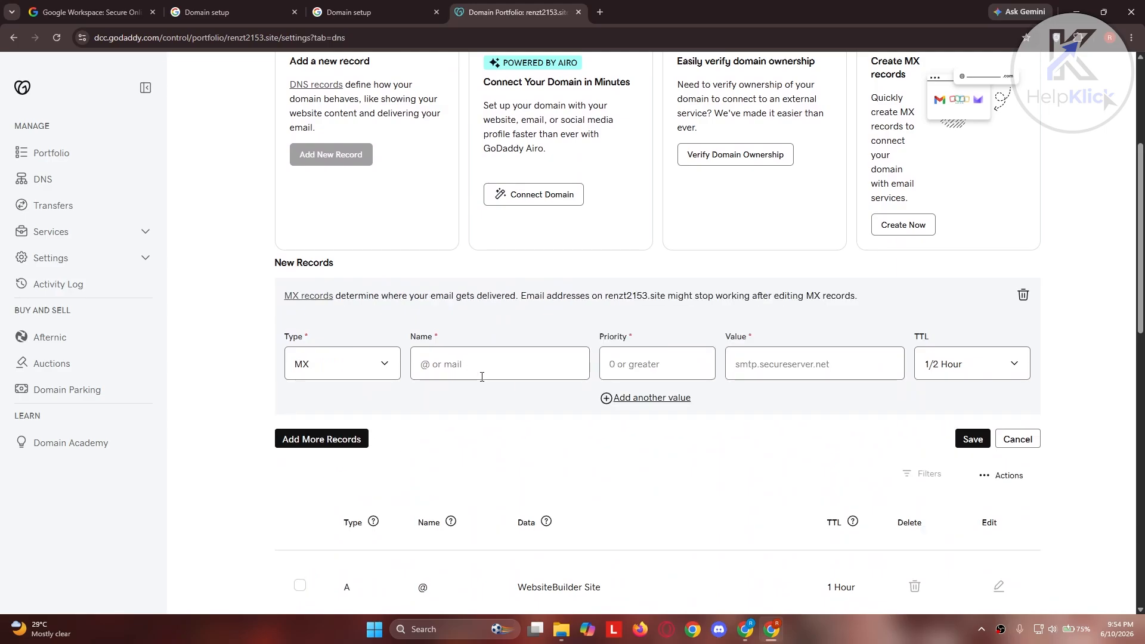
Set the MX record's name to @ and its priority to 1, copied from the Gmail activation code page.
{"action": "left_click", "coordinate": [372, 5]}
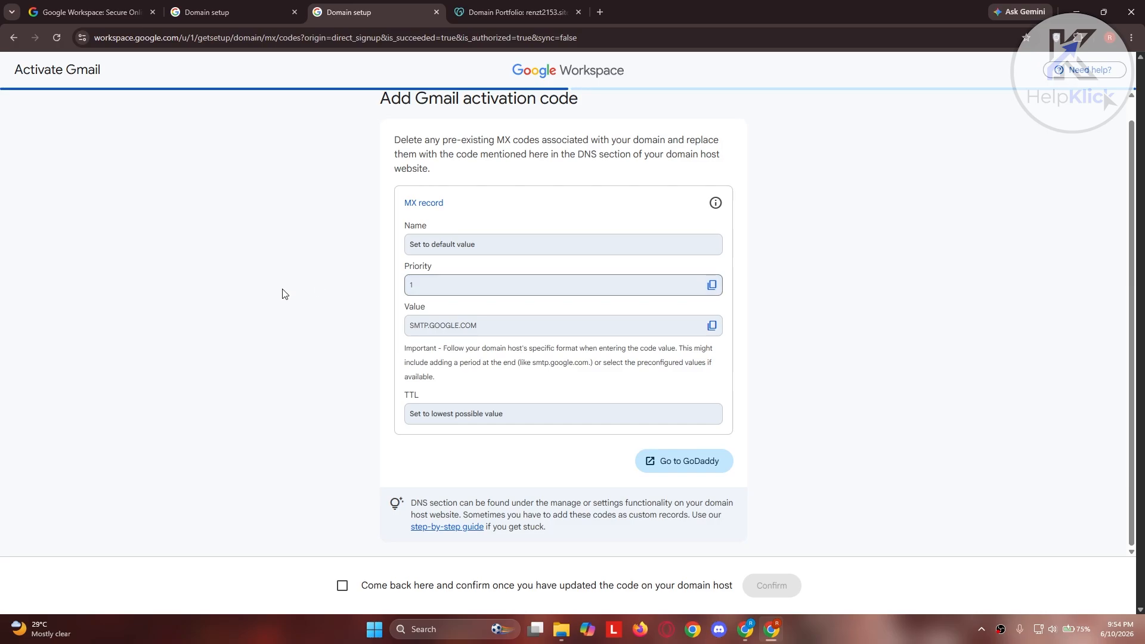
{"action": "left_click", "coordinate": [713, 286]}
{"action": "left_click", "coordinate": [487, 13]}
{"action": "left_click", "coordinate": [506, 351]}
{"action": "type", "text": "@"}
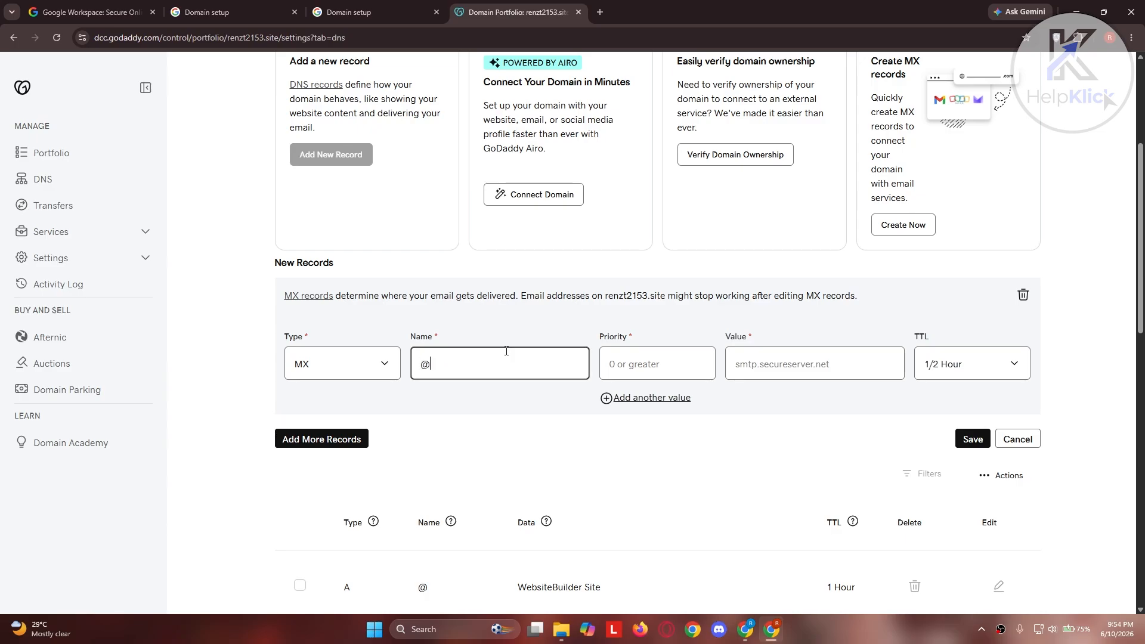
{"action": "left_click", "coordinate": [650, 370]}
{"action": "key", "text": "ctrl+v"}
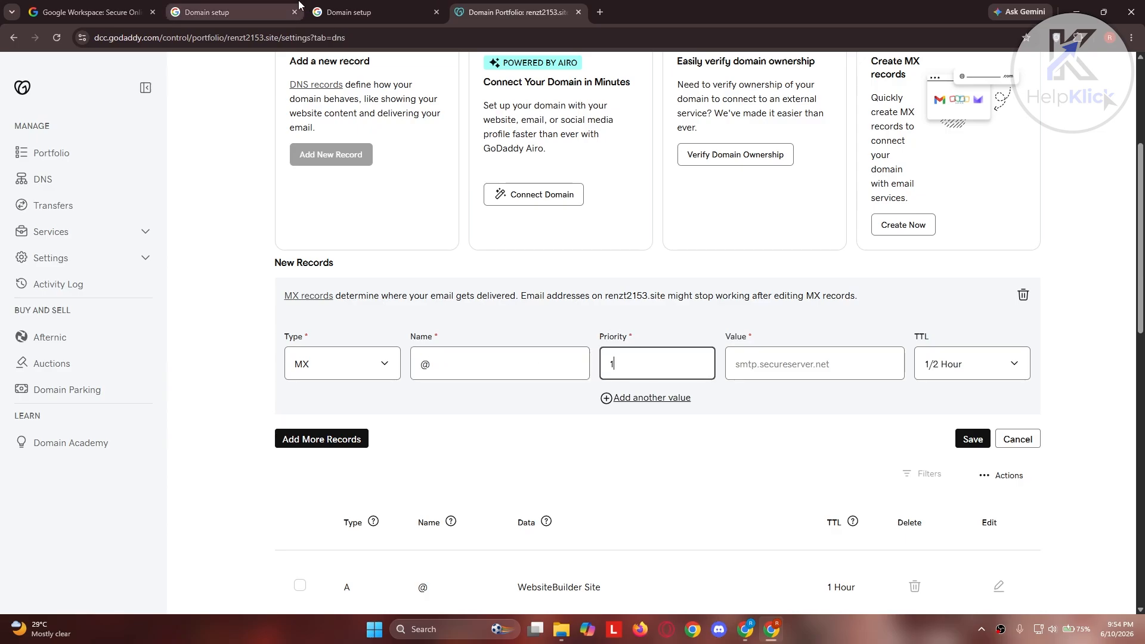
Set the new MX record's value to SMTP.GOOGLE.COM, copied from the Gmail activation code page.
{"action": "left_click", "coordinate": [357, 12]}
{"action": "left_click", "coordinate": [711, 325]}
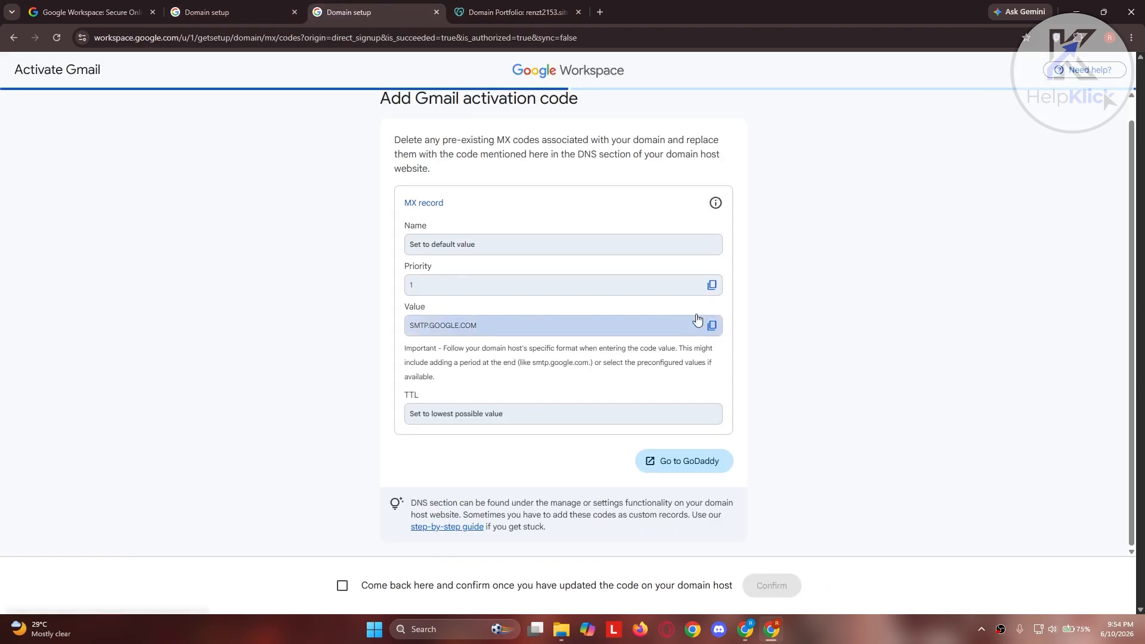
{"action": "key", "text": "ctrl+Tab"}
{"action": "left_click", "coordinate": [788, 364]}
{"action": "key", "text": "ctrl+v"}
Set the MX record's TTL to 1 Week and save the record.
{"action": "left_click", "coordinate": [973, 365]}
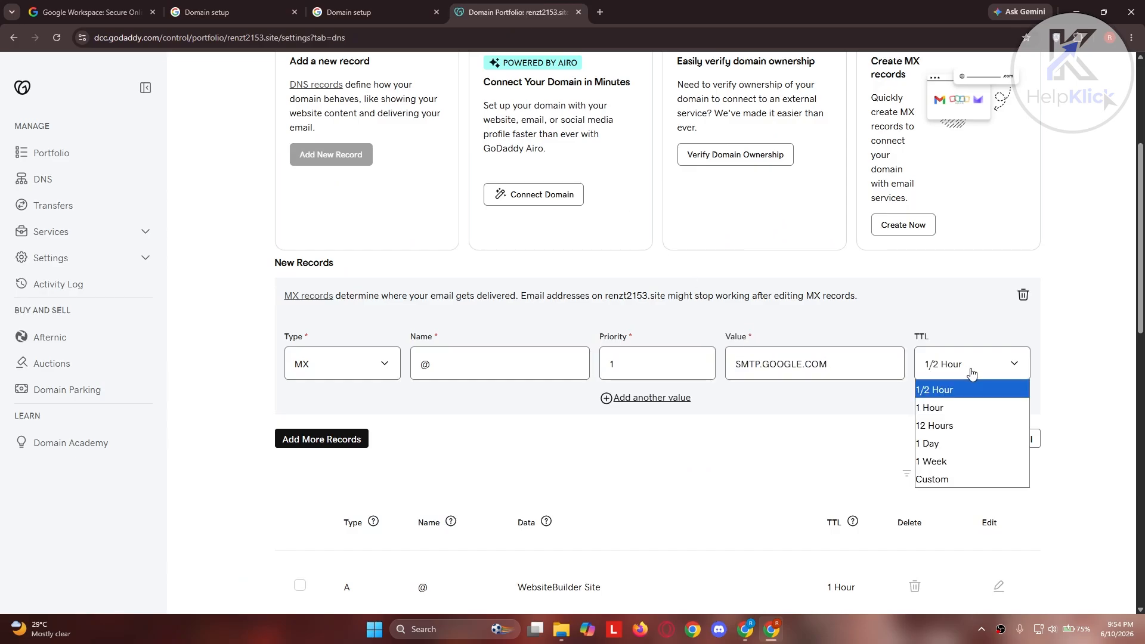
{"action": "left_click", "coordinate": [949, 460]}
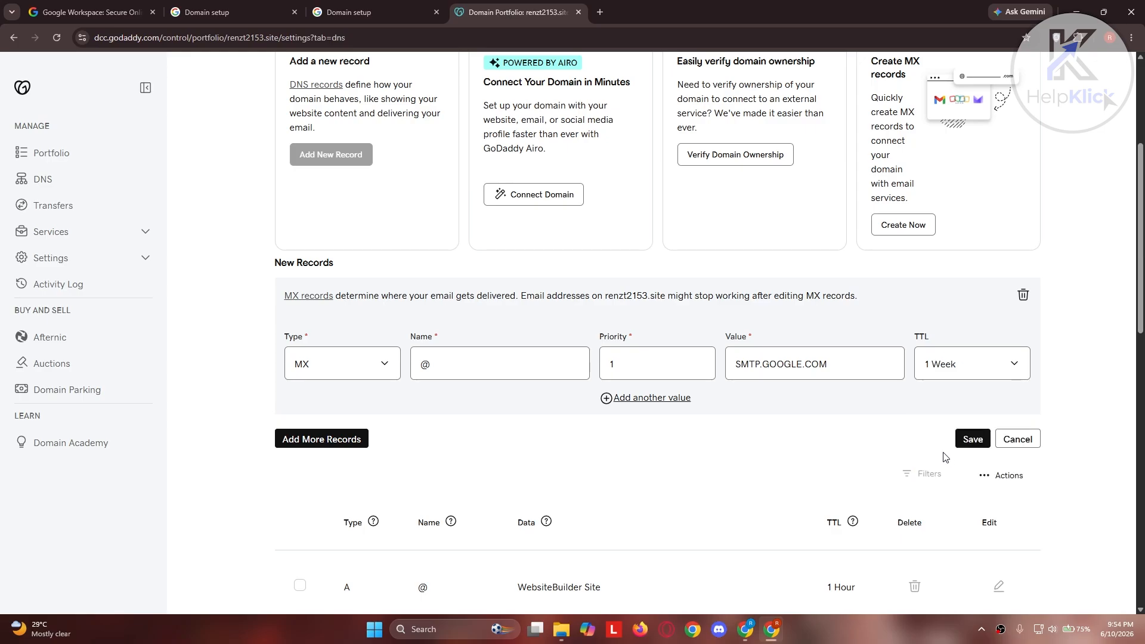
{"action": "left_click", "coordinate": [975, 441]}
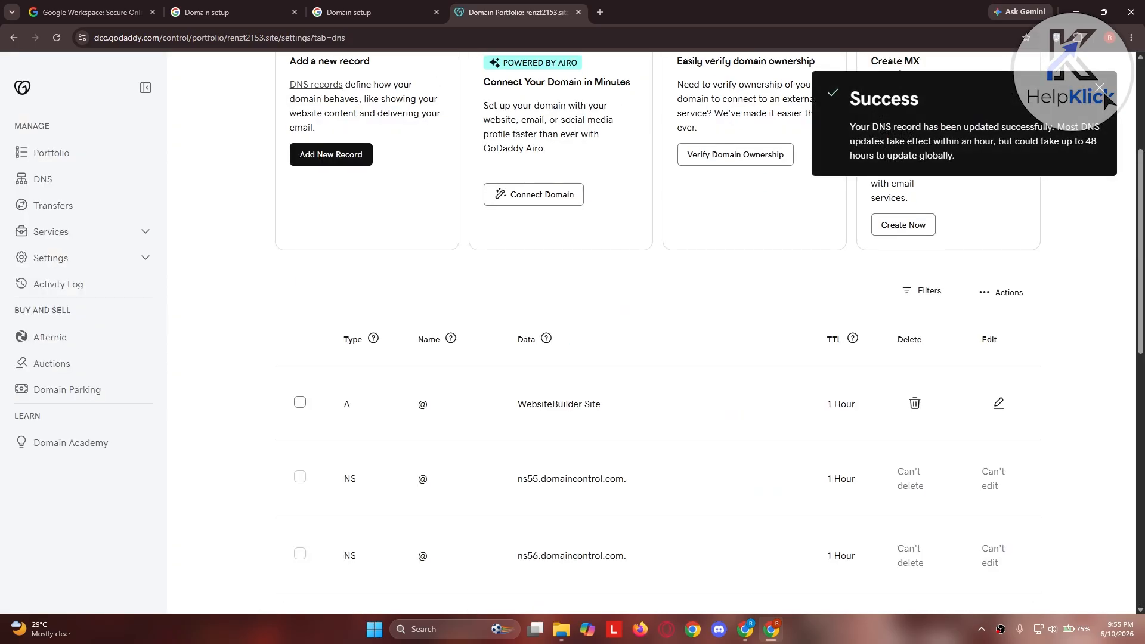
Return to the Gmail activation code page in Google Workspace and confirm that the code has been updated on the domain host.
{"action": "left_click", "coordinate": [361, 12]}
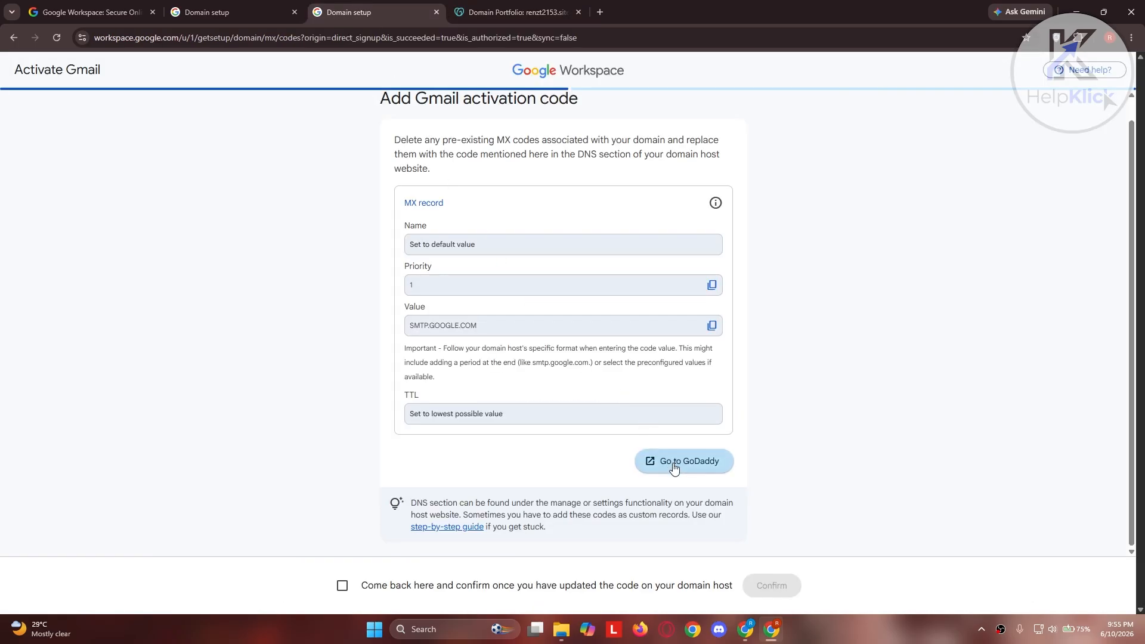
{"action": "left_click", "coordinate": [342, 586]}
{"action": "left_click", "coordinate": [776, 586]}
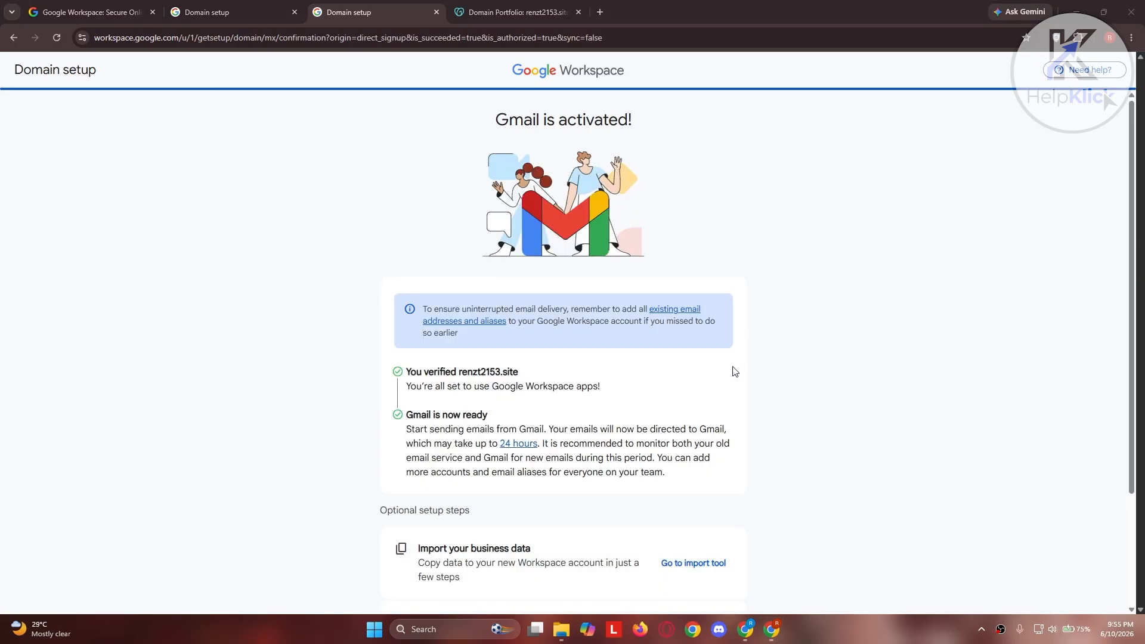
Review the Gmail activation confirmation and the optional setup steps, including the provider choices in the business data import tool.
{"action": "scroll", "coordinate": [635, 173], "scroll_direction": "down", "scroll_amount": 3}
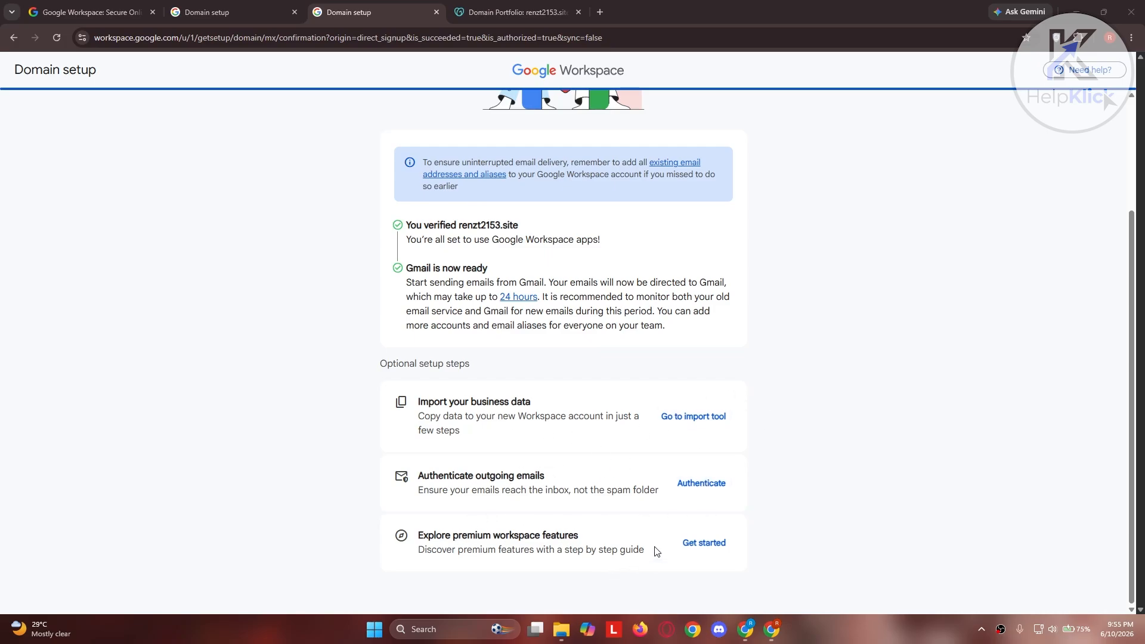
{"action": "scroll", "coordinate": [647, 564], "scroll_direction": "up", "scroll_amount": 1}
{"action": "scroll", "coordinate": [633, 573], "scroll_direction": "up", "scroll_amount": 1}
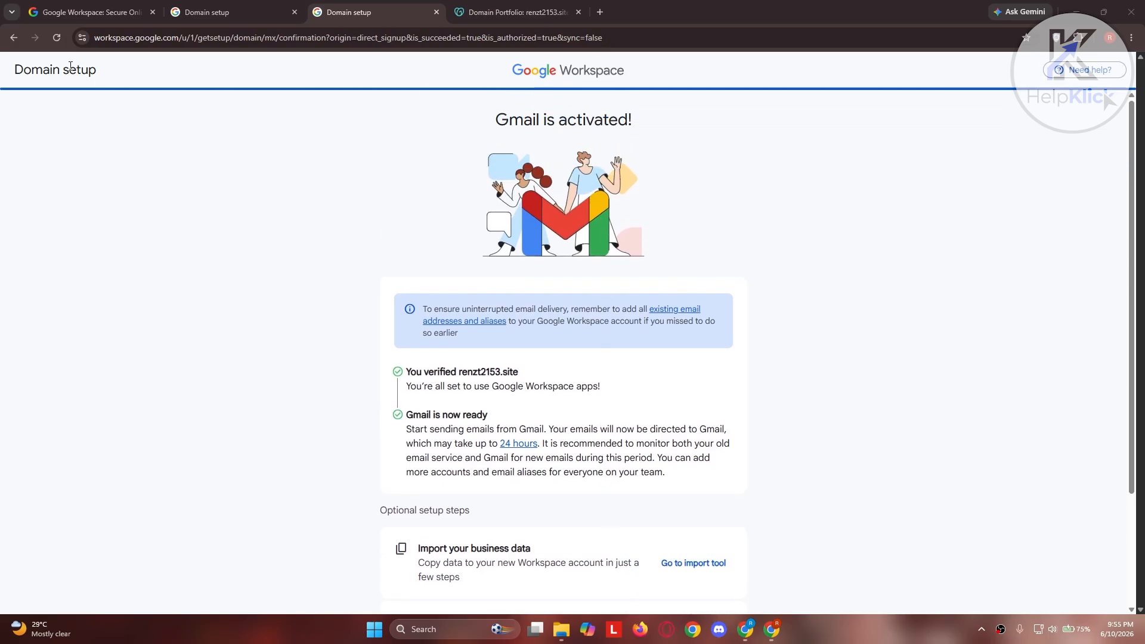
{"action": "scroll", "coordinate": [680, 204], "scroll_direction": "down", "scroll_amount": 2}
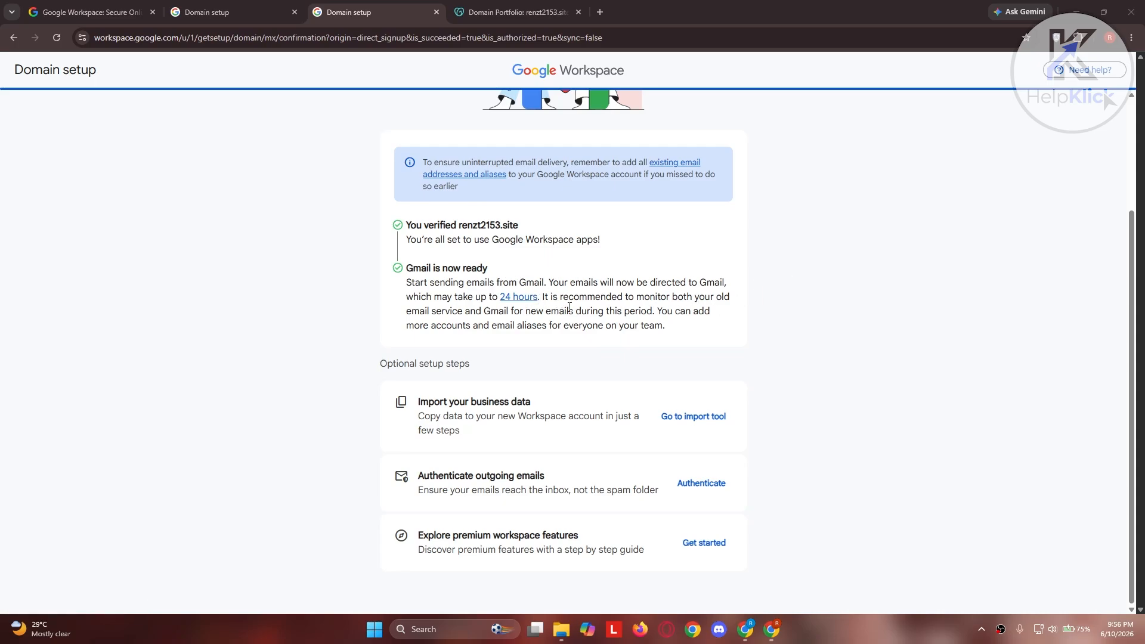
{"action": "scroll", "coordinate": [572, 316], "scroll_direction": "up", "scroll_amount": 3}
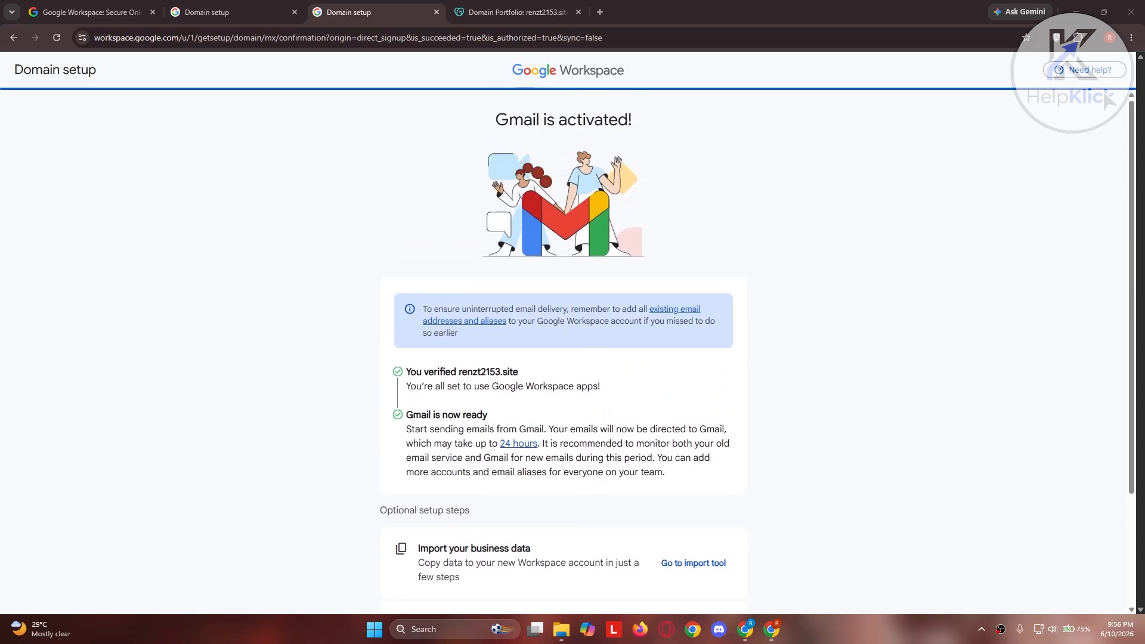
{"action": "scroll", "coordinate": [979, 486], "scroll_direction": "down", "scroll_amount": 3}
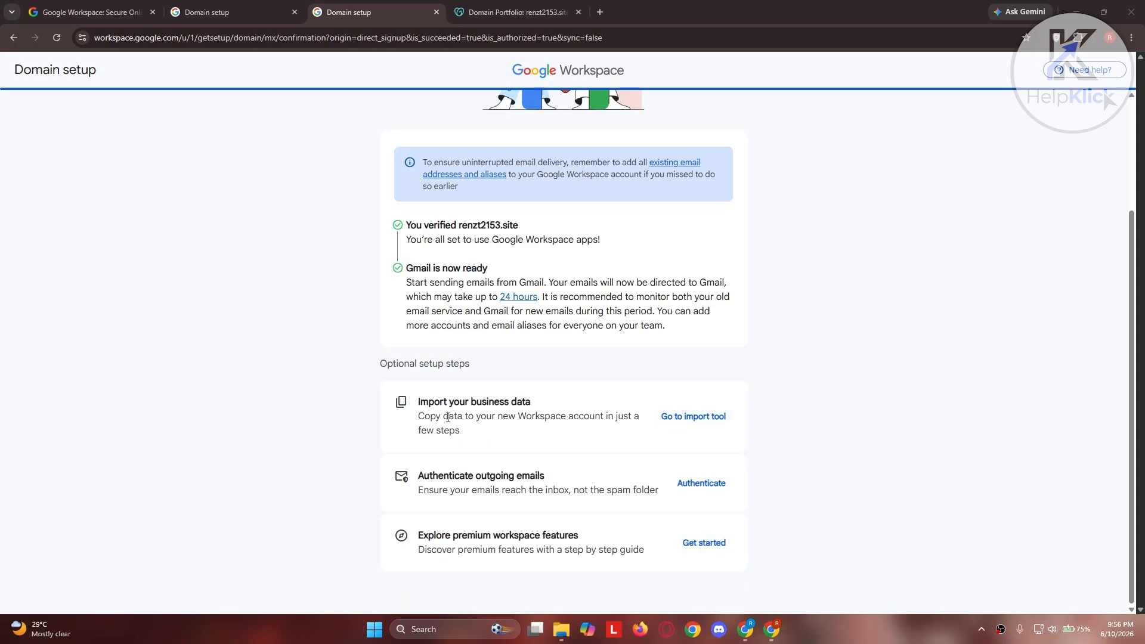
{"action": "left_click", "coordinate": [715, 421]}
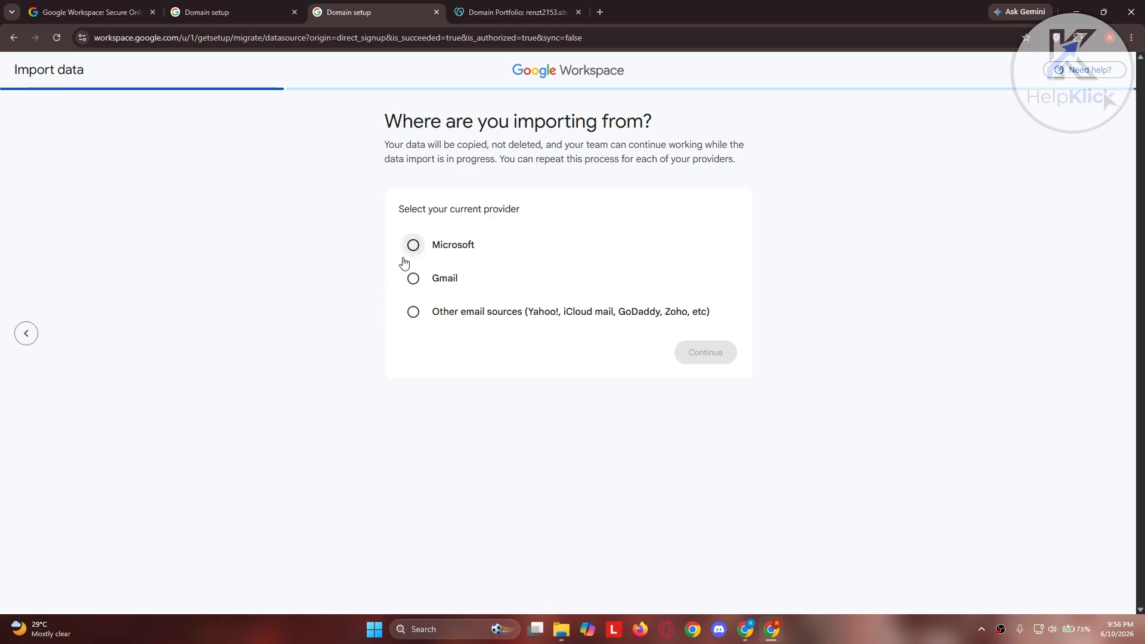
{"action": "left_click", "coordinate": [27, 333]}
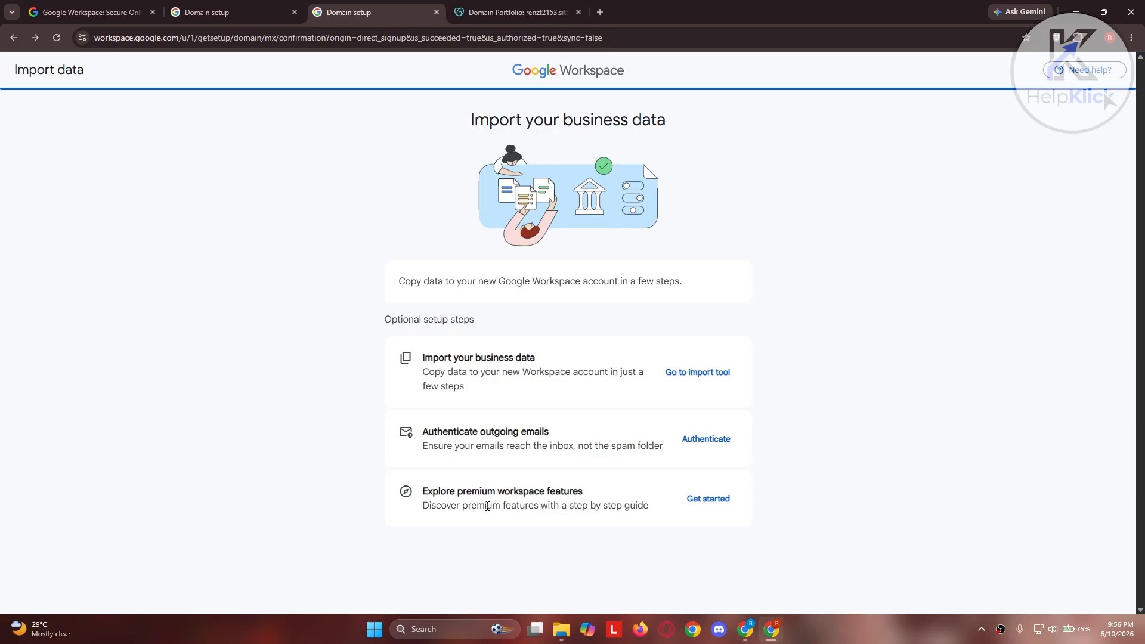
Start exploring the premium Workspace features and answer the first personalization question with "I'm not sure yet".
{"action": "left_click", "coordinate": [725, 504]}
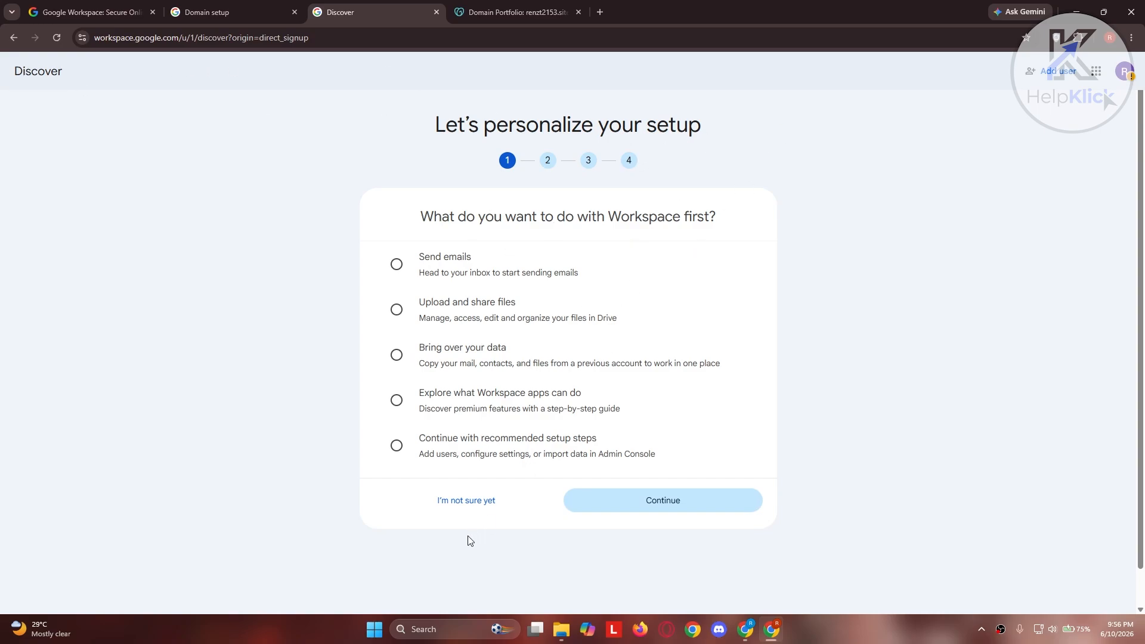
{"action": "left_click", "coordinate": [466, 503]}
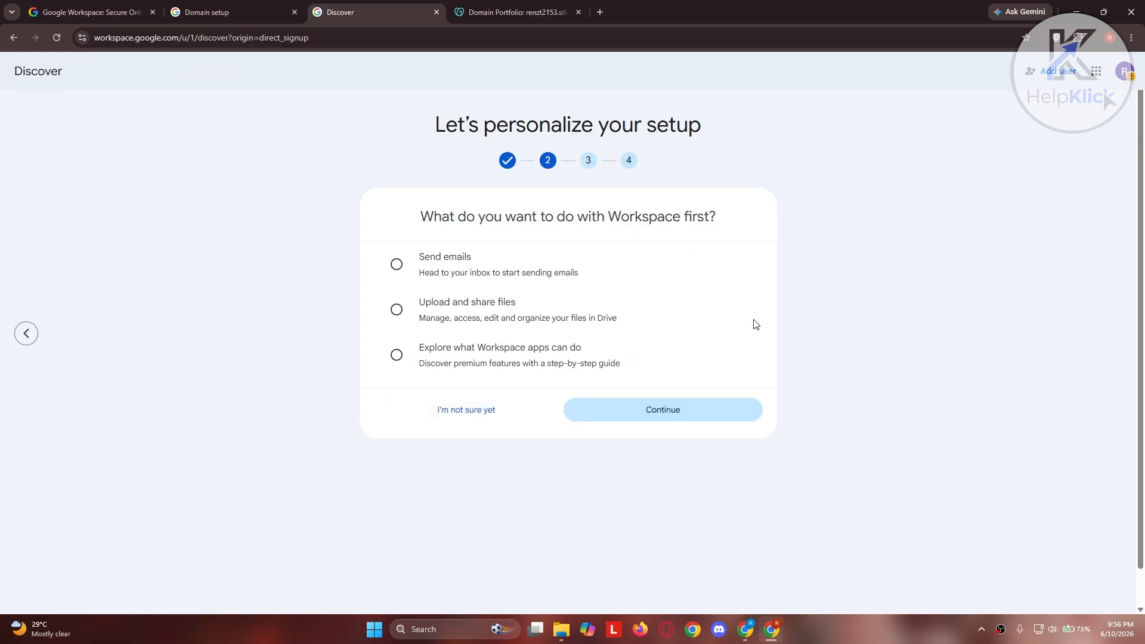